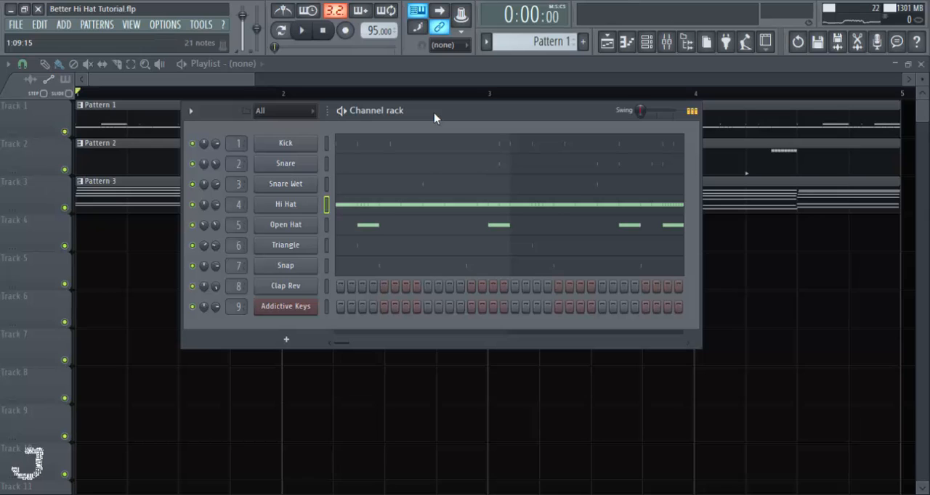
- Play the whole beat with the channel rack open and stop playback
{"action": "mouse_move", "coordinate": [412, 112]}
{"action": "left_mouse_down"}
{"action": "mouse_move", "coordinate": [423, 116]}
{"action": "mouse_move", "coordinate": [411, 110]}
{"action": "left_mouse_up"}
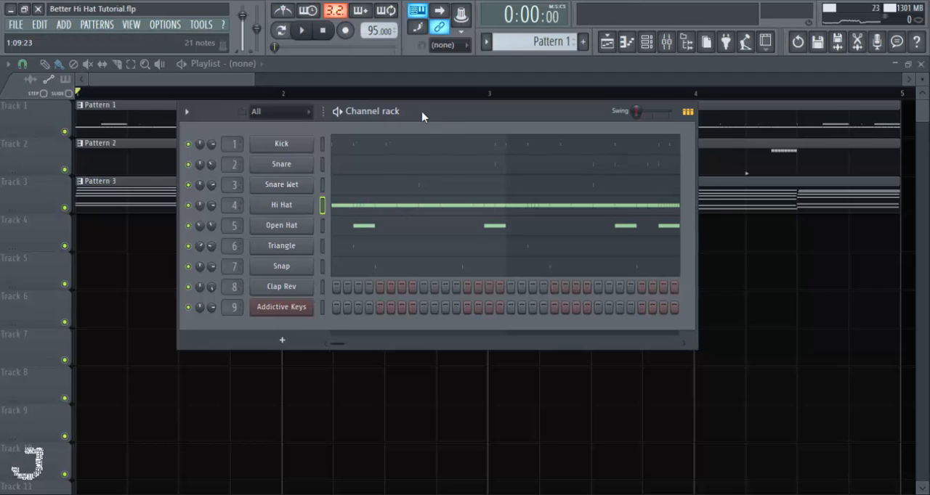
{"action": "left_click_drag", "start_coordinate": [426, 114], "coordinate": [406, 115]}
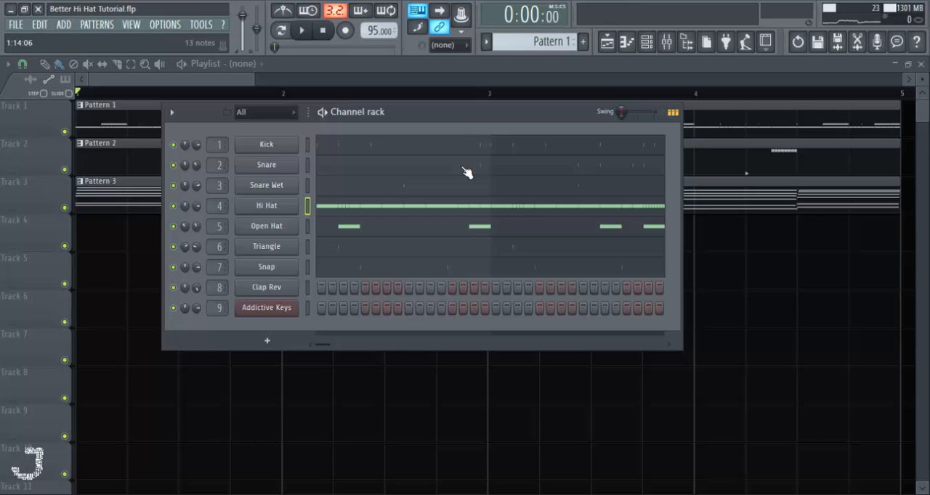
{"action": "left_click_drag", "start_coordinate": [459, 115], "coordinate": [476, 121]}
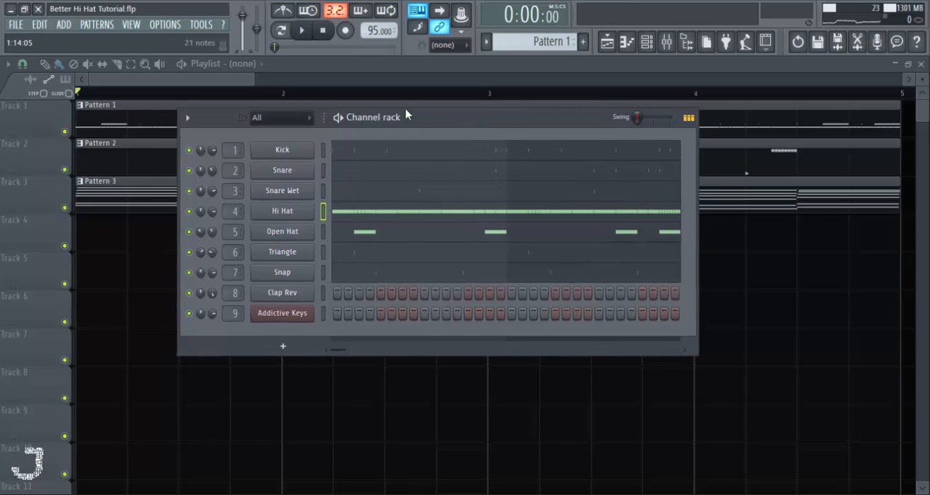
{"action": "left_click", "coordinate": [304, 30]}
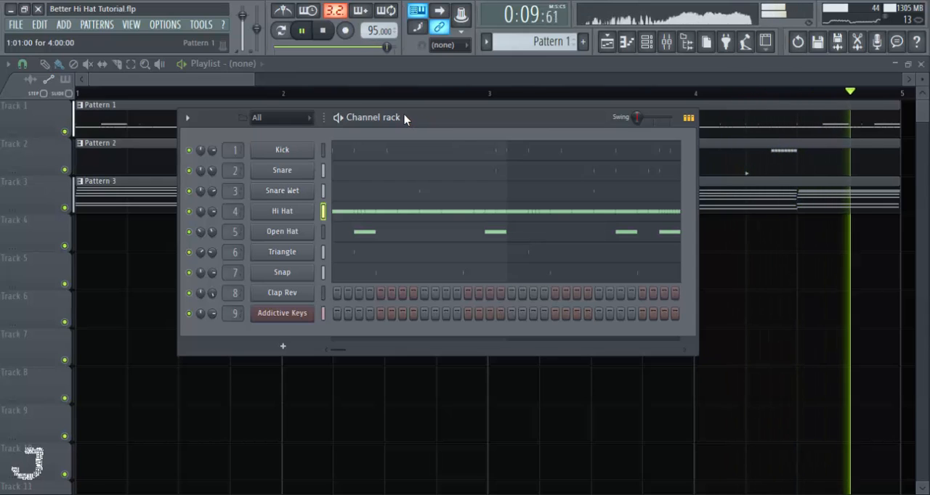
{"action": "key", "text": "space"}
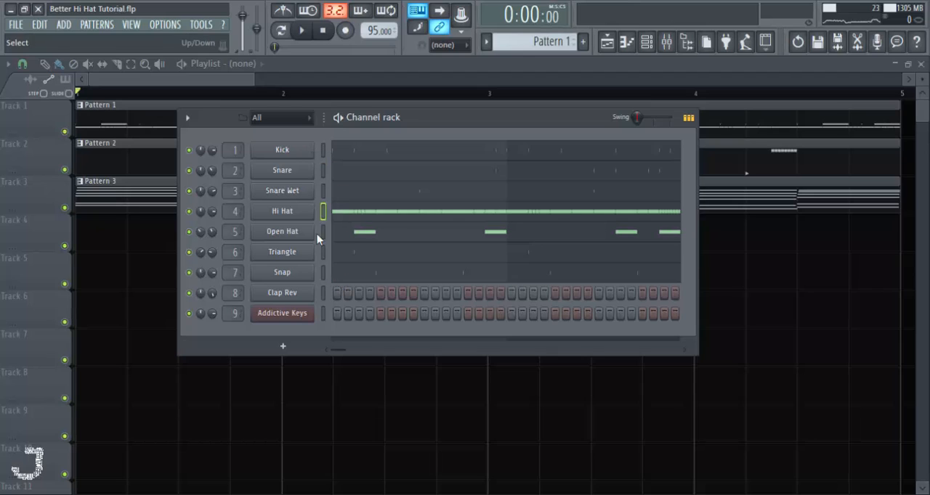
- Solo the Hi Hat channel in the channel rack and start playback
{"action": "right_click", "coordinate": [190, 210]}
{"action": "left_click", "coordinate": [205, 216]}
{"action": "key", "text": "space"}
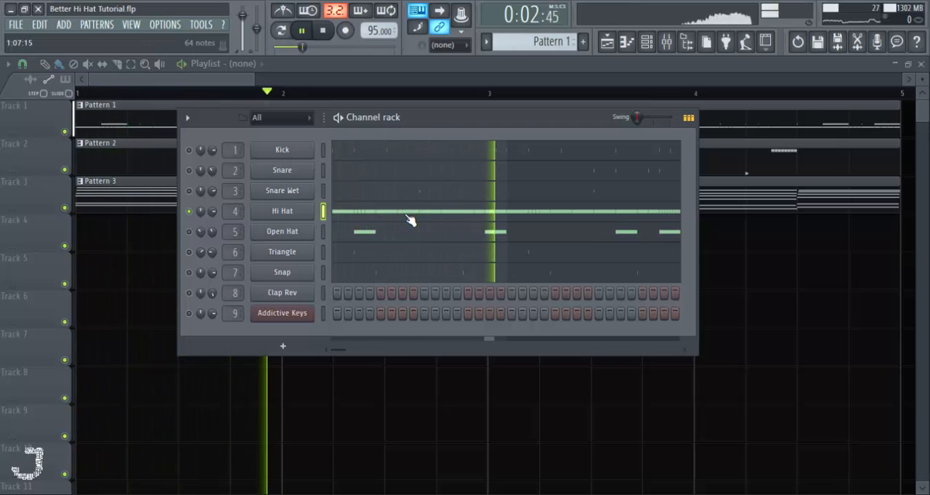
- Open the Hi Hat notes in the piano roll, view the whole four-bar pattern during playback and stop
{"action": "left_click", "coordinate": [407, 214]}
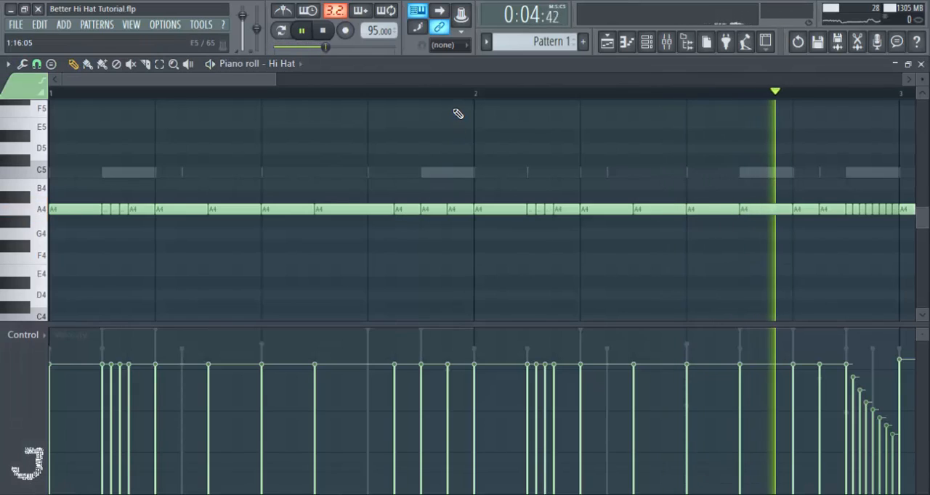
{"action": "scroll", "coordinate": [457, 102], "scroll_direction": "down", "scroll_amount": 3}
{"action": "scroll", "coordinate": [457, 102], "scroll_direction": "down", "scroll_amount": 1}
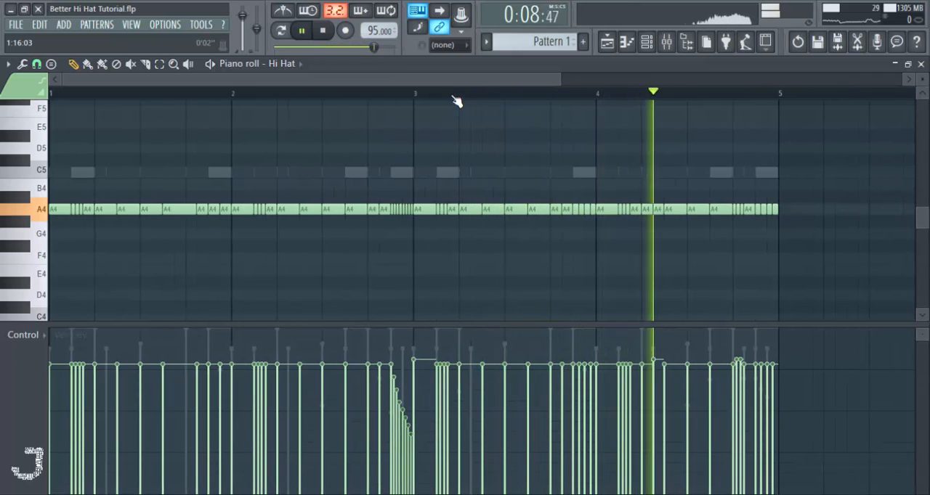
{"action": "key", "text": "space"}
- Show the channel rack and unmute the Kick, Snare Wet, Snap and Addictive Keys channels
{"action": "left_click", "coordinate": [647, 41]}
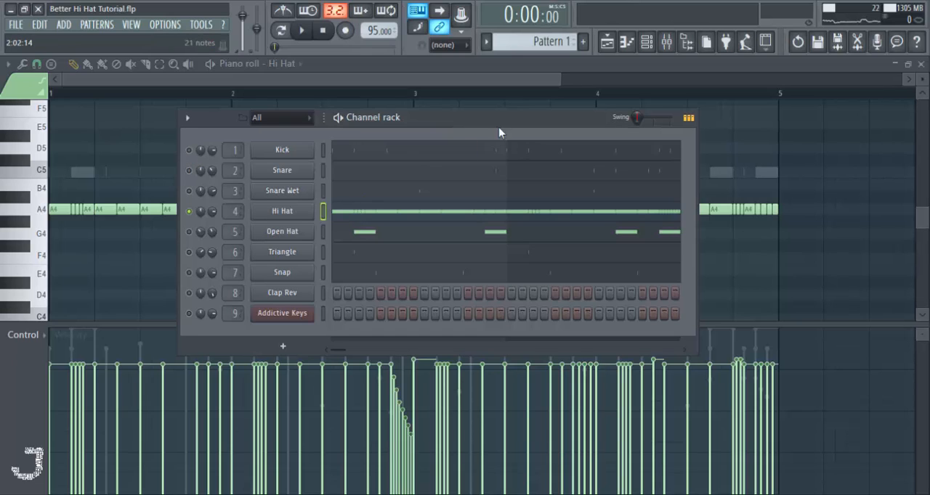
{"action": "left_click_drag", "start_coordinate": [489, 120], "coordinate": [493, 109]}
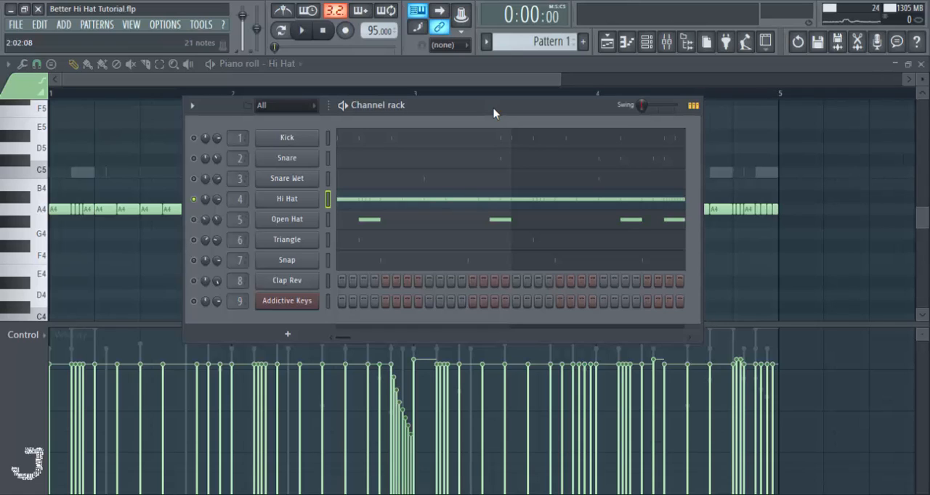
{"action": "left_click", "coordinate": [193, 137]}
{"action": "left_click", "coordinate": [194, 300]}
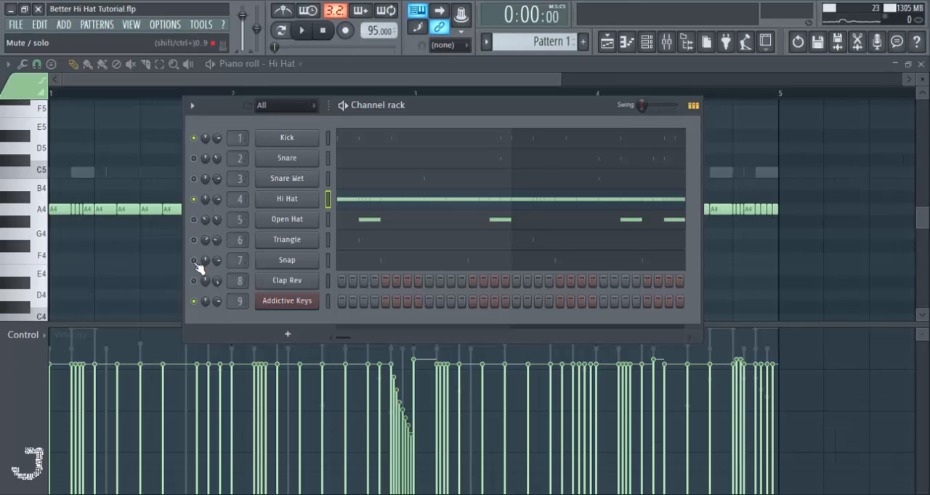
{"action": "left_click", "coordinate": [194, 179]}
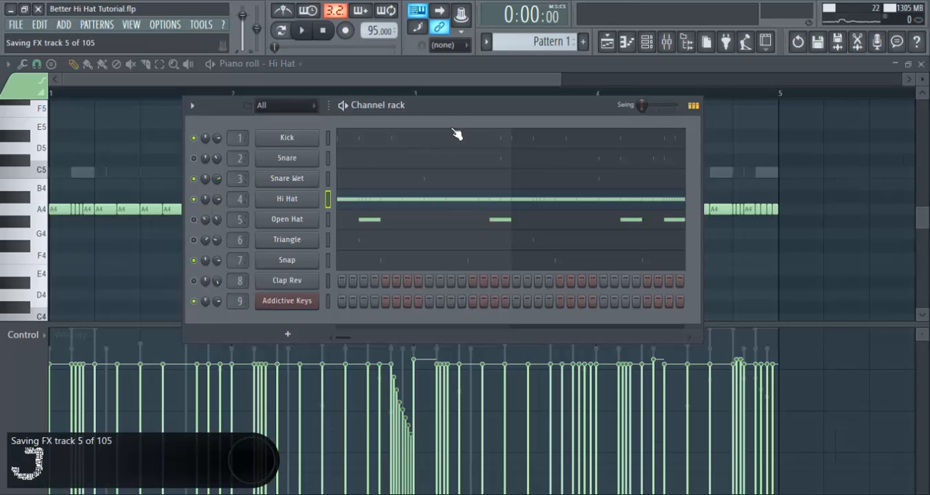
- Mute the Hi Hat channel and briefly play the remaining unmuted channels
{"action": "left_click", "coordinate": [194, 199]}
{"action": "key", "text": "space"}
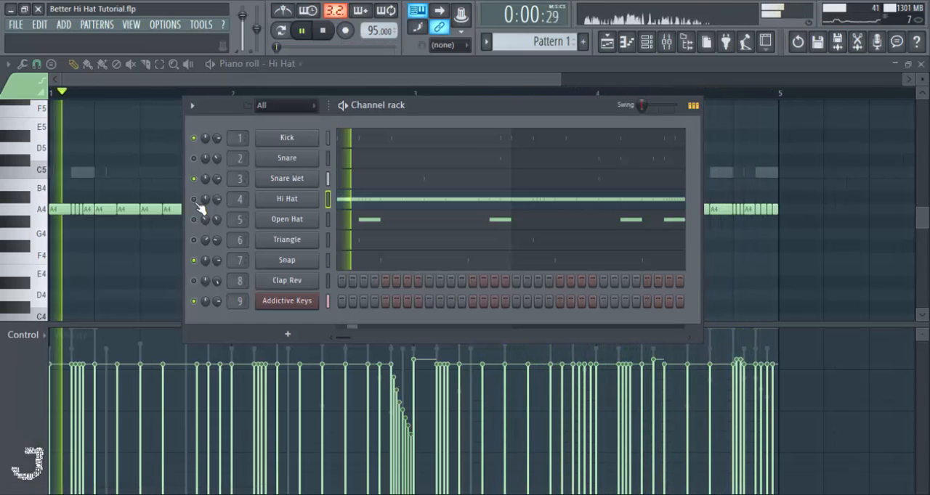
{"action": "key", "text": "space"}
- Open the Hi Hat piano roll, shrink the velocity lane and frame the notes of the first bar
{"action": "left_click_drag", "start_coordinate": [507, 116], "coordinate": [492, 111]}
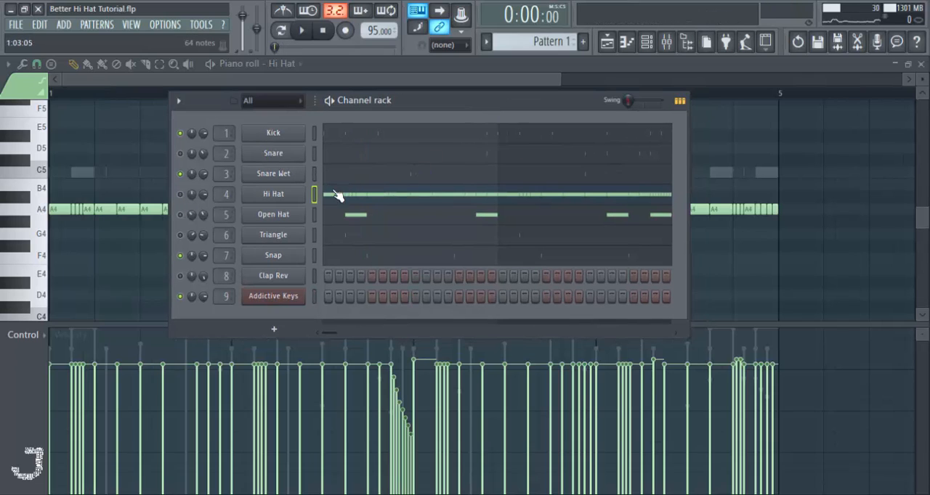
{"action": "right_click", "coordinate": [289, 194]}
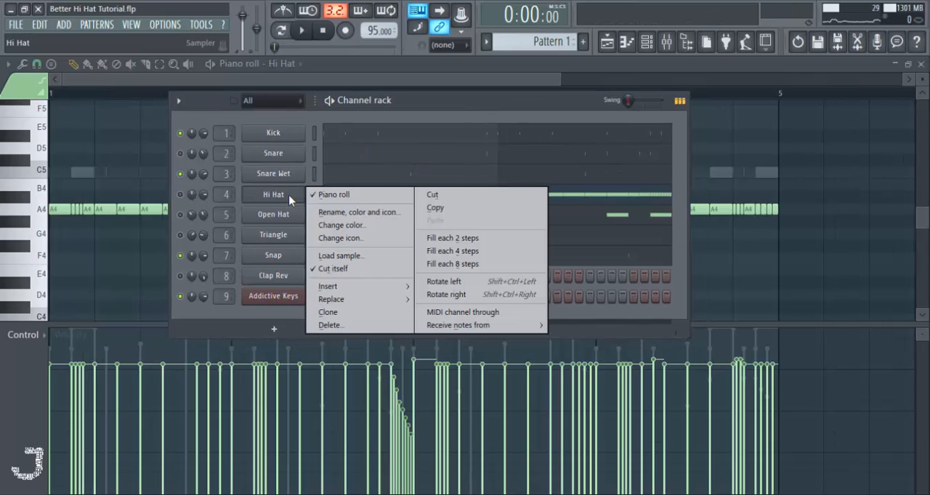
{"action": "left_click", "coordinate": [594, 198]}
{"action": "left_click", "coordinate": [594, 197]}
{"action": "scroll", "coordinate": [405, 237], "scroll_direction": "up", "scroll_amount": 2}
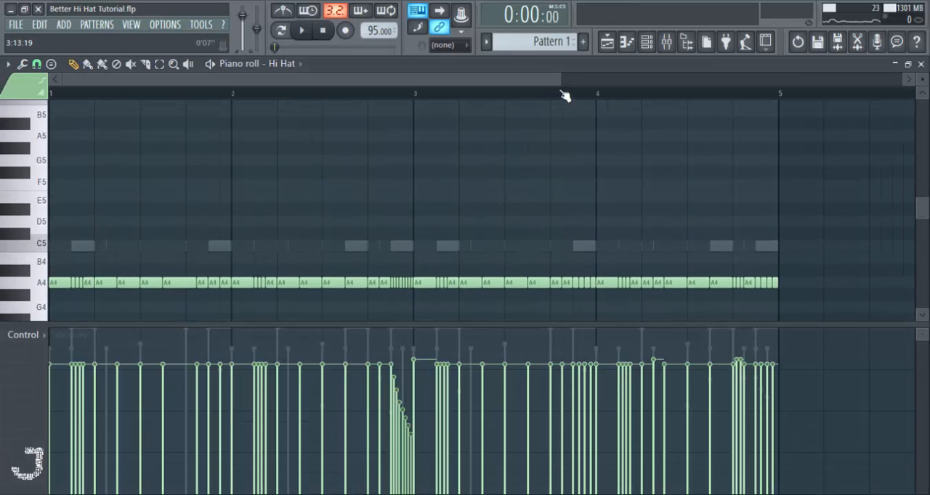
{"action": "left_click_drag", "start_coordinate": [560, 89], "coordinate": [280, 89]}
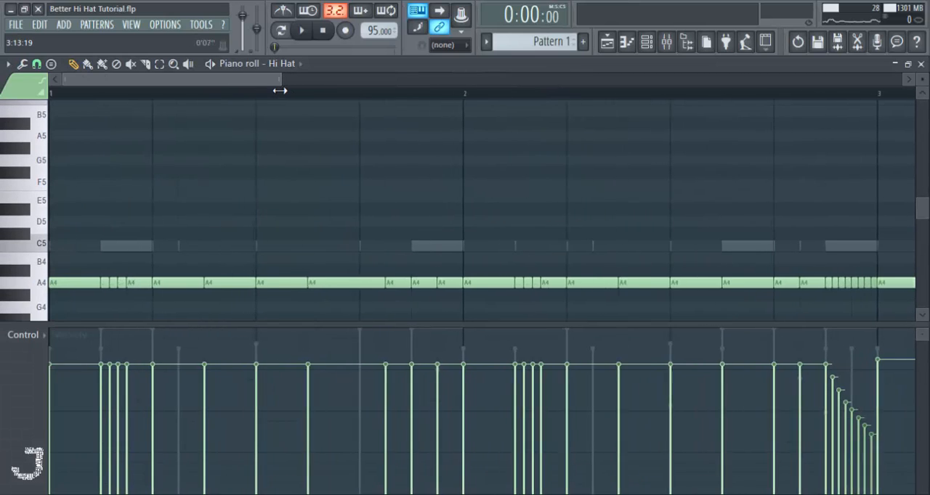
{"action": "left_click_drag", "start_coordinate": [288, 323], "coordinate": [289, 365]}
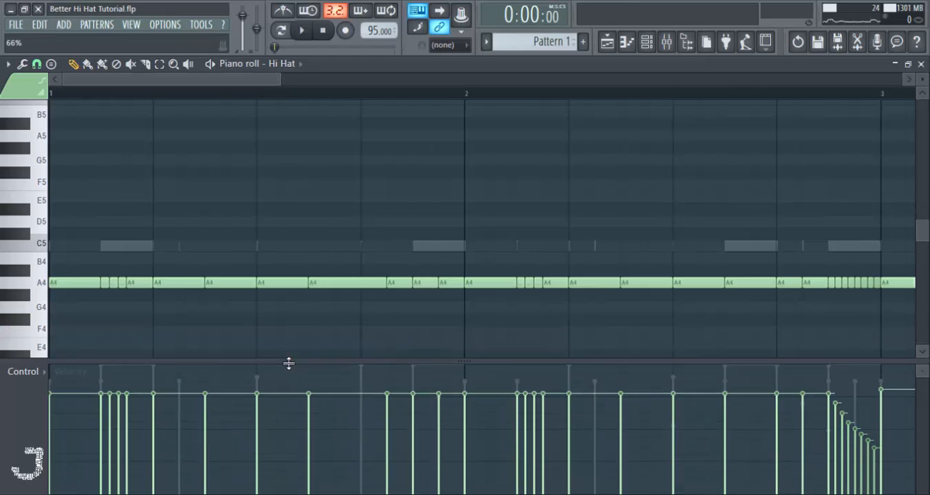
{"action": "scroll", "coordinate": [292, 311], "scroll_direction": "down", "scroll_amount": 2}
{"action": "mouse_move", "coordinate": [282, 79]}
{"action": "left_mouse_down"}
{"action": "mouse_move", "coordinate": [269, 80]}
{"action": "mouse_move", "coordinate": [278, 83]}
{"action": "left_mouse_up"}
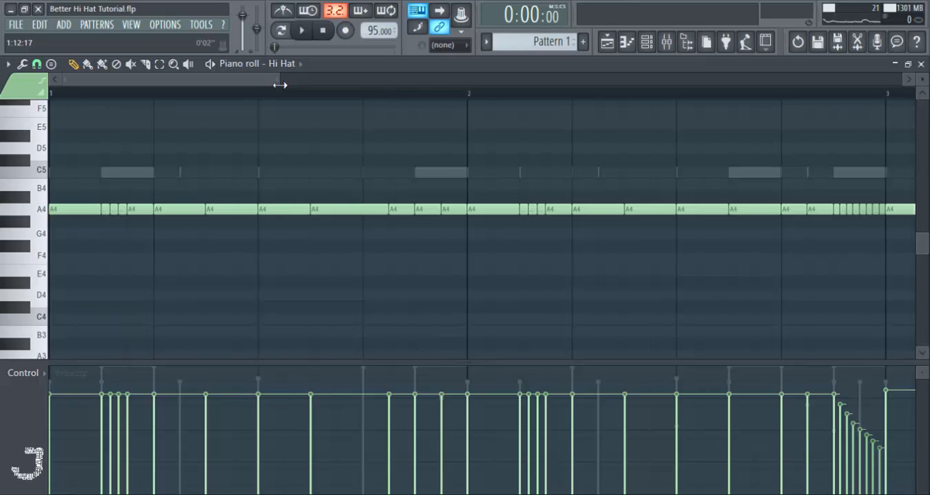
{"action": "left_click_drag", "start_coordinate": [280, 85], "coordinate": [204, 81]}
- Unmute the Hi Hat channel, save the project and return to the piano roll
{"action": "key", "text": "space"}
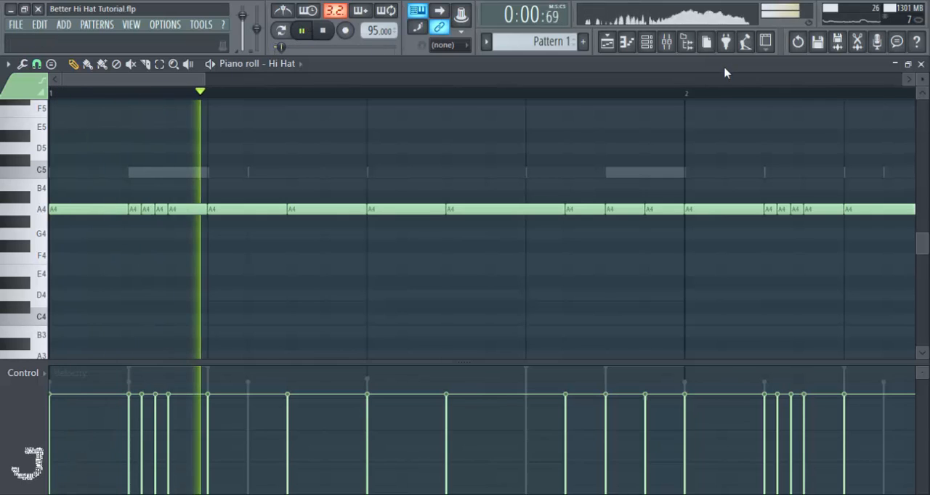
{"action": "key", "text": "space"}
{"action": "left_click", "coordinate": [647, 41]}
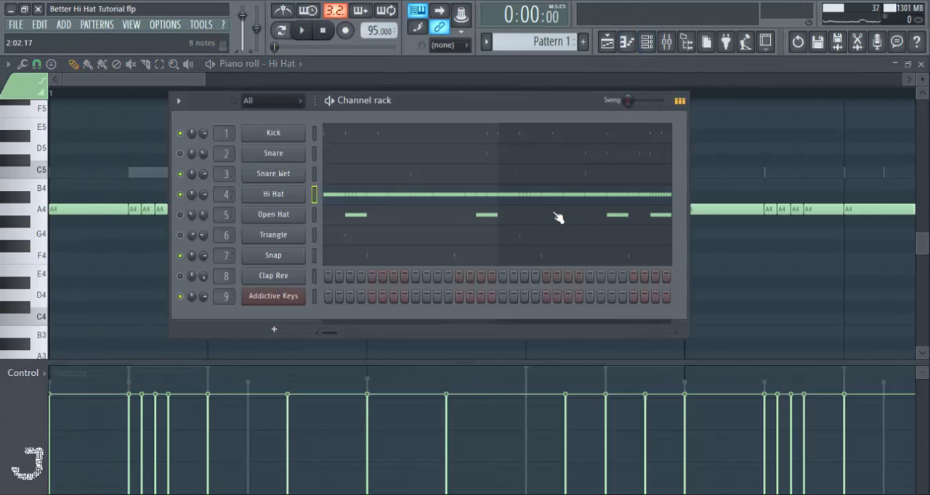
{"action": "key", "text": "ctrl+s"}
{"action": "key", "text": "F6"}
- Play the opening of bar 1 several times from the start to hear the first hi-hat roll
{"action": "key", "text": "space"}
{"action": "key", "text": "space"}
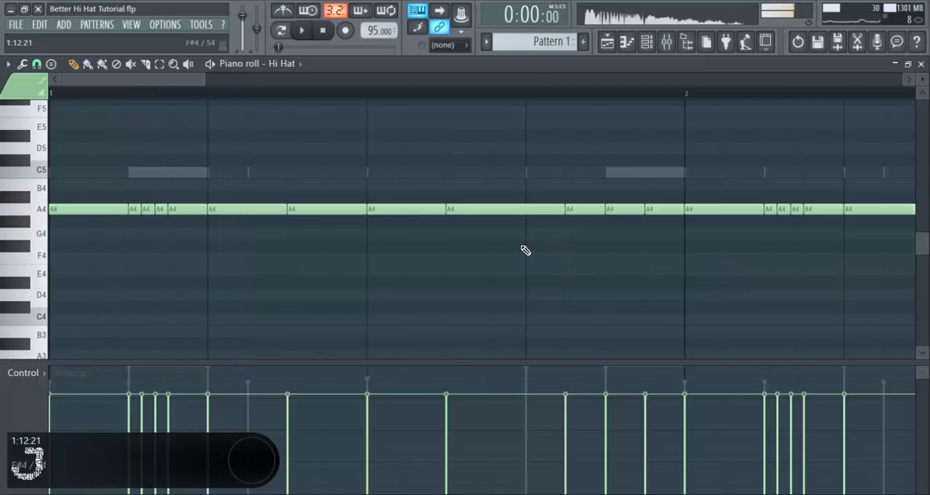
{"action": "key", "text": "space"}
{"action": "key", "text": "space"}
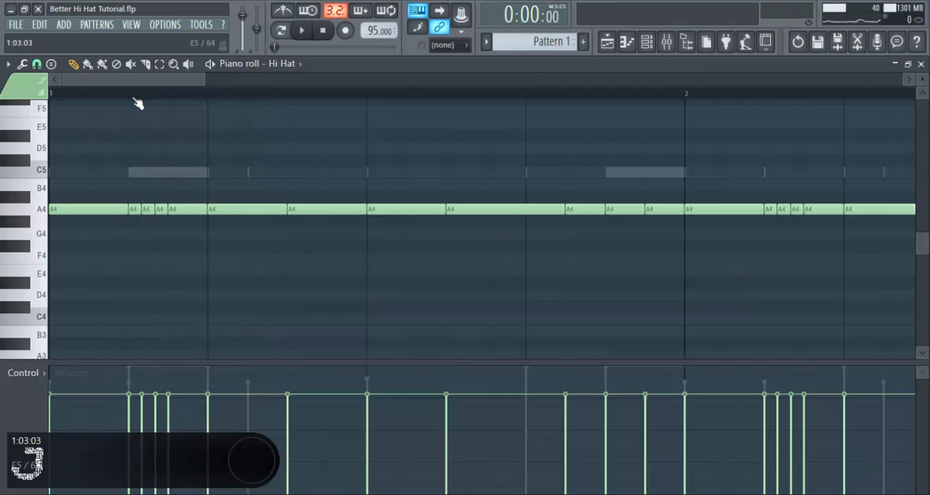
{"action": "key", "text": "space"}
{"action": "key", "text": "space"}
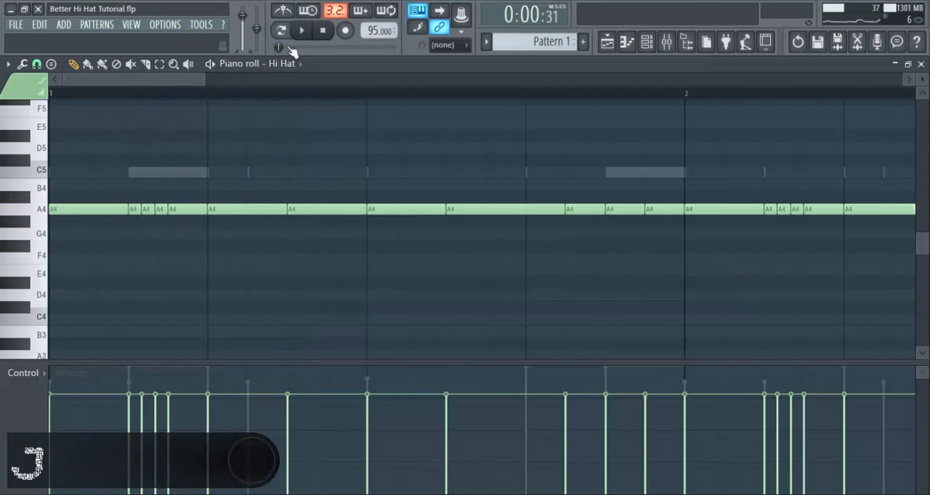
{"action": "left_click", "coordinate": [324, 34]}
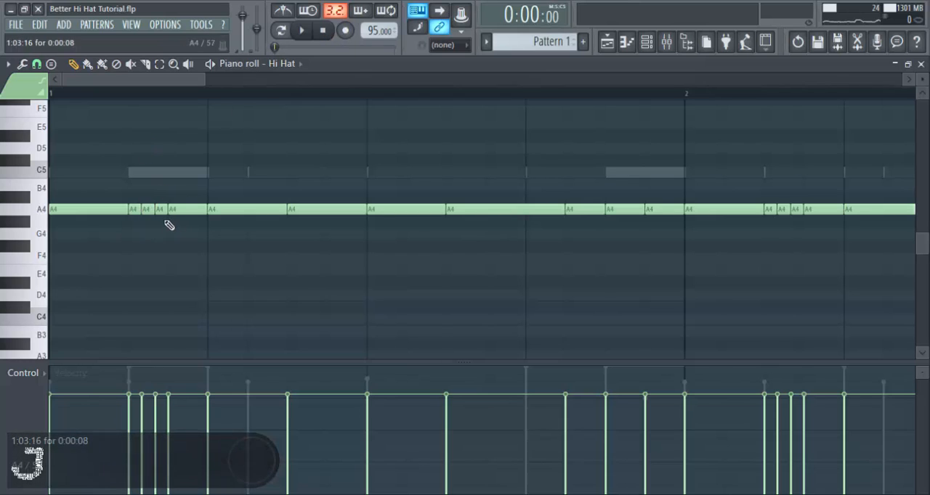
{"action": "key", "text": "space"}
{"action": "key", "text": "space"}
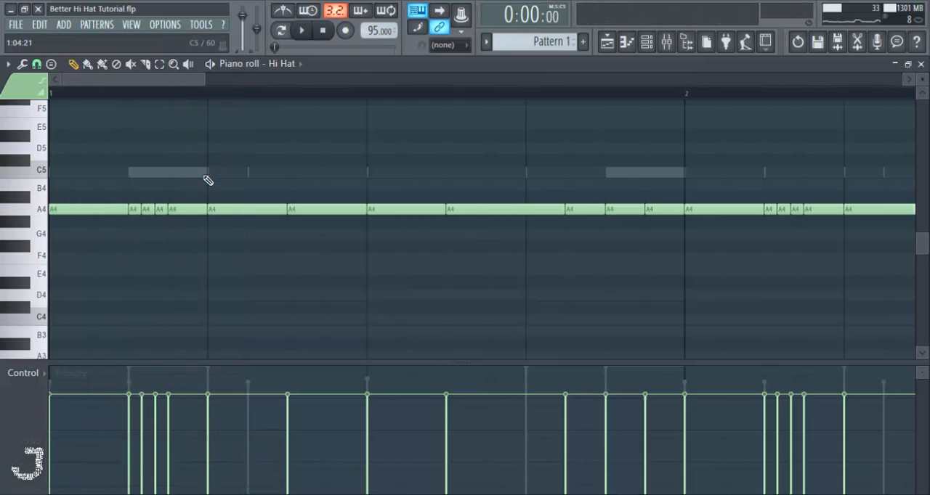
{"action": "key", "text": "space"}
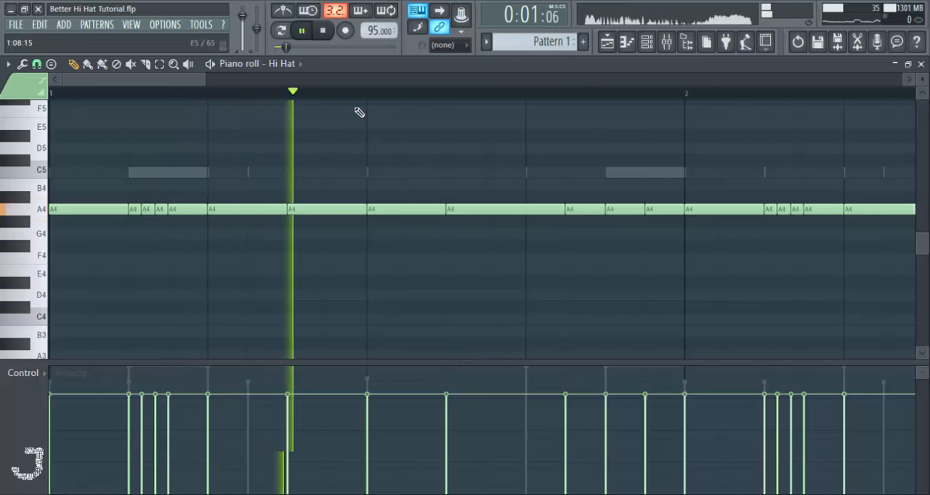
{"action": "scroll", "coordinate": [358, 95], "scroll_direction": "down", "scroll_amount": 3}
- Set the playback start near the end of bar 1 and play the hi-hat notes there several times
{"action": "key", "text": "space"}
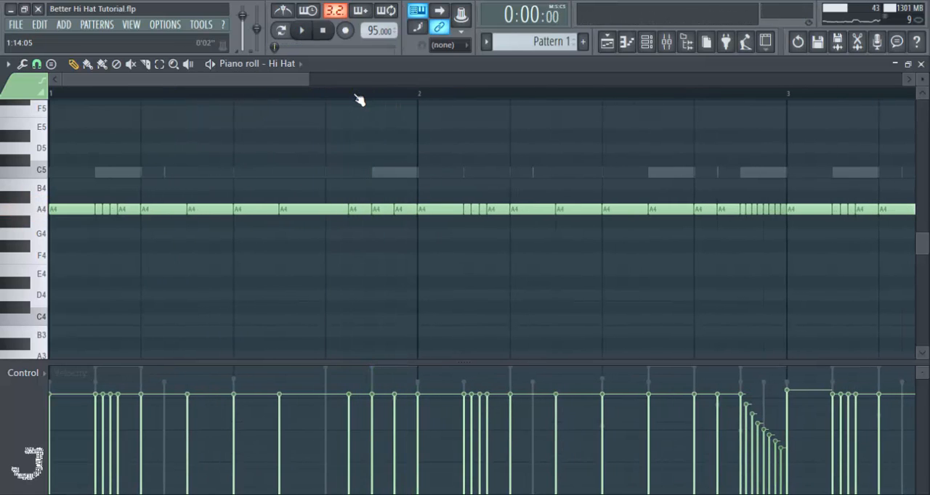
{"action": "left_click", "coordinate": [356, 95]}
{"action": "key", "text": "space"}
{"action": "left_click", "coordinate": [353, 94]}
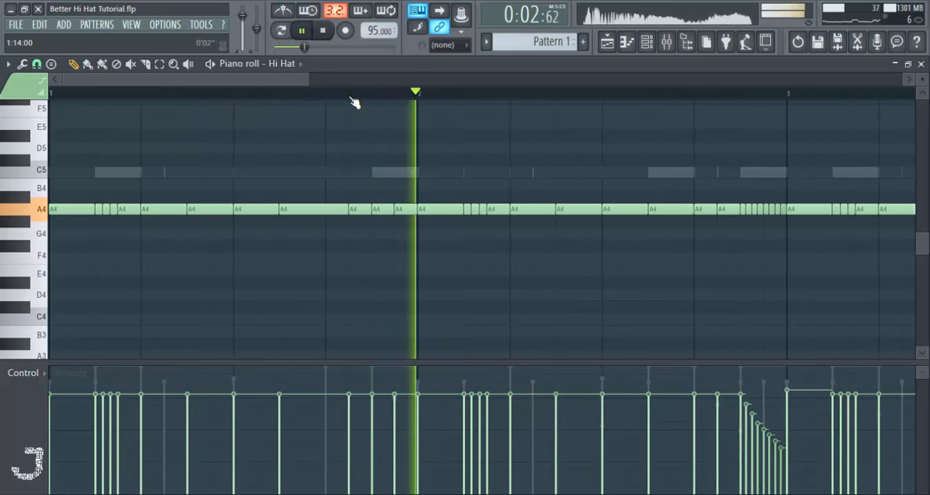
{"action": "key", "text": "space"}
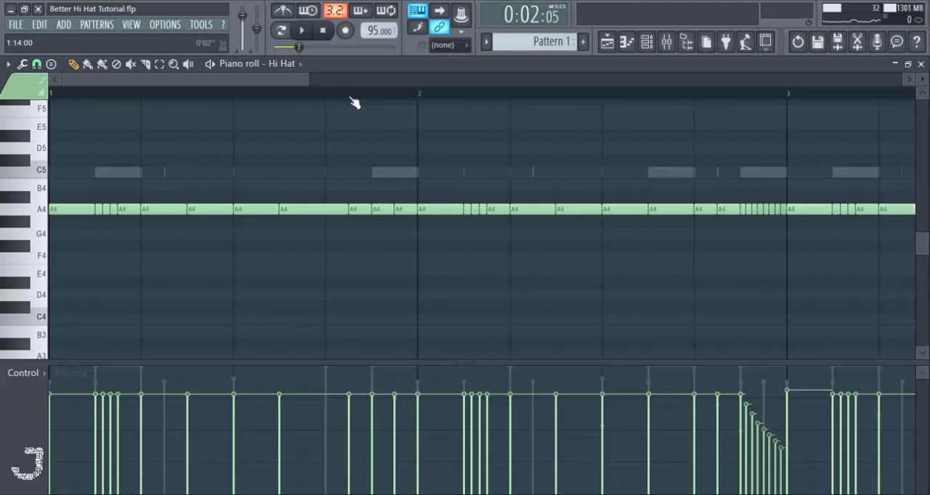
{"action": "left_click", "coordinate": [36, 63]}
{"action": "left_click", "coordinate": [56, 195]}
{"action": "key", "text": "space"}
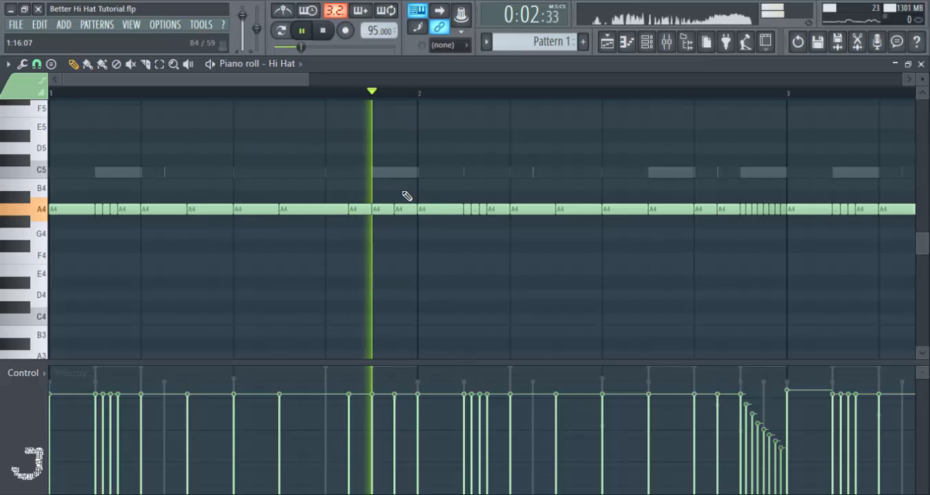
{"action": "key", "text": "space"}
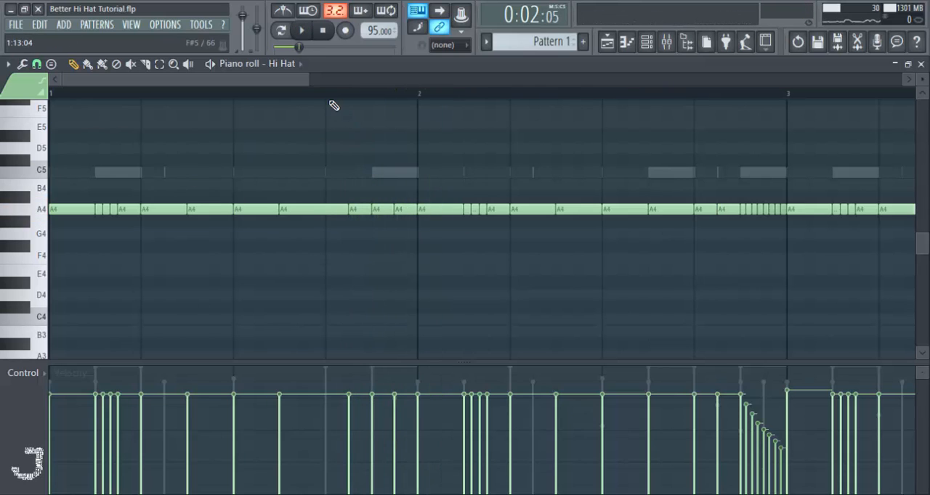
{"action": "key", "text": "space"}
{"action": "key", "text": "space"}
- Replay the hi-hat pattern in bar 1, stop playback and bring bars 2 and 3 into view
{"action": "left_click", "coordinate": [98, 102]}
{"action": "right_click", "coordinate": [115, 106]}
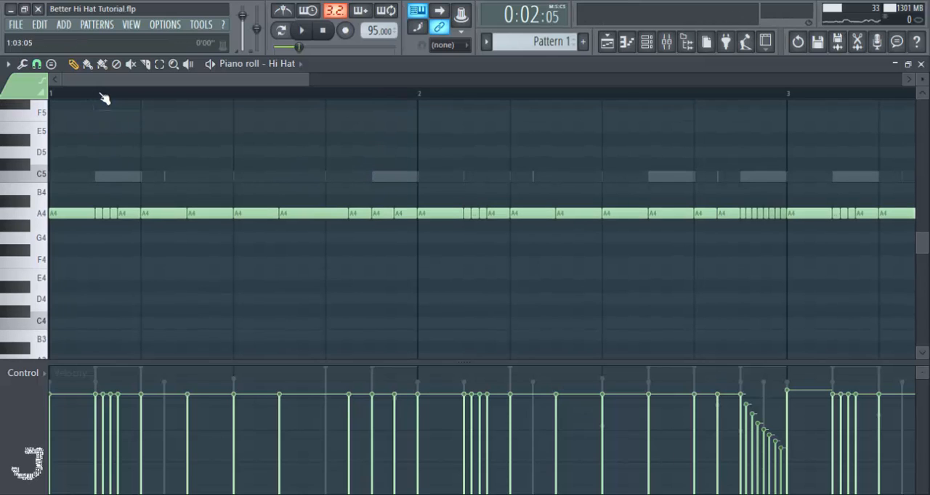
{"action": "key", "text": "space"}
{"action": "scroll", "coordinate": [344, 105], "scroll_direction": "down", "scroll_amount": 2}
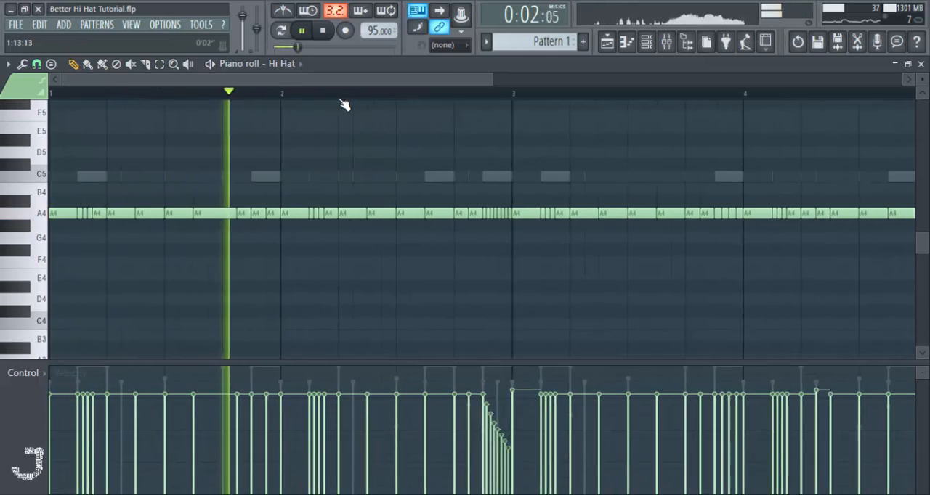
{"action": "scroll", "coordinate": [264, 95], "scroll_direction": "up", "scroll_amount": 2}
{"action": "key", "text": "space"}
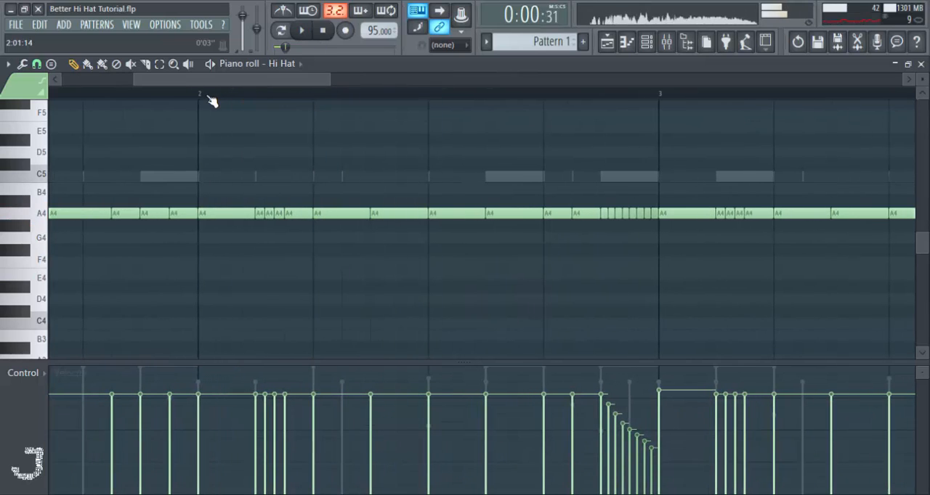
- Set the playback start at the beginning of bar 2 and play its first hi-hat roll
{"action": "left_click", "coordinate": [200, 94]}
{"action": "key", "text": "space"}
{"action": "key", "text": "space"}
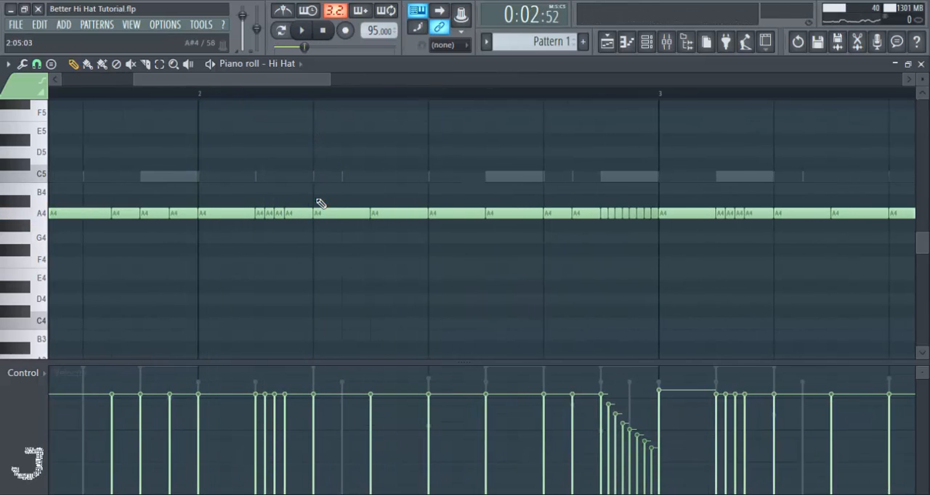
- Set the playback start late in bar 2 and play the fast roll leading into bar 3
{"action": "scroll", "coordinate": [294, 100], "scroll_direction": "down", "scroll_amount": 5}
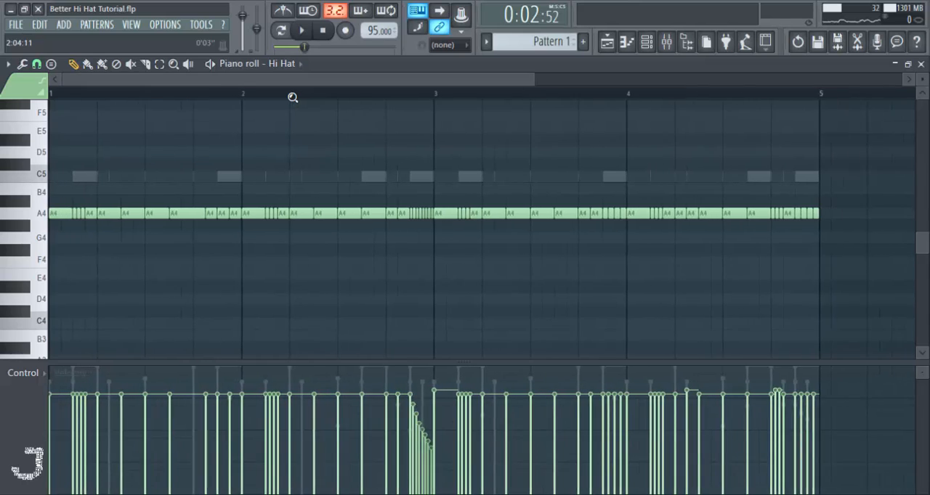
{"action": "scroll", "coordinate": [318, 106], "scroll_direction": "up", "scroll_amount": 5}
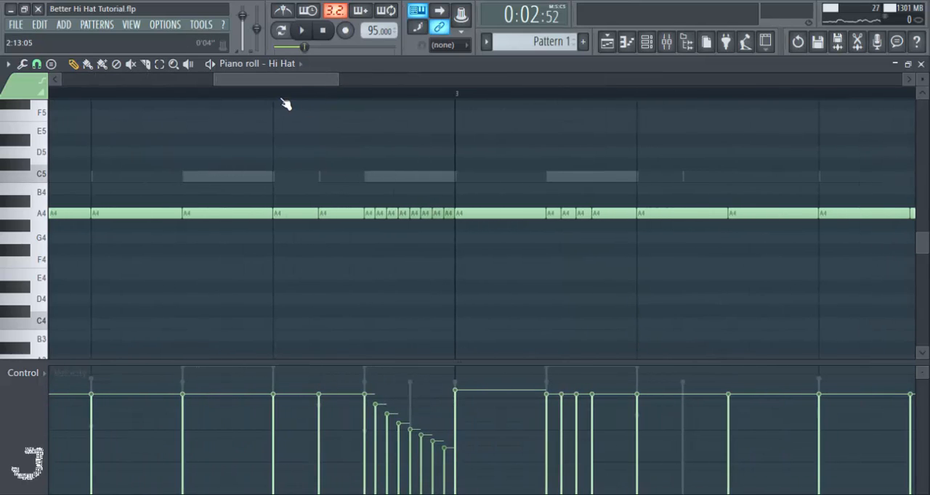
{"action": "key", "text": "space"}
{"action": "key", "text": "space"}
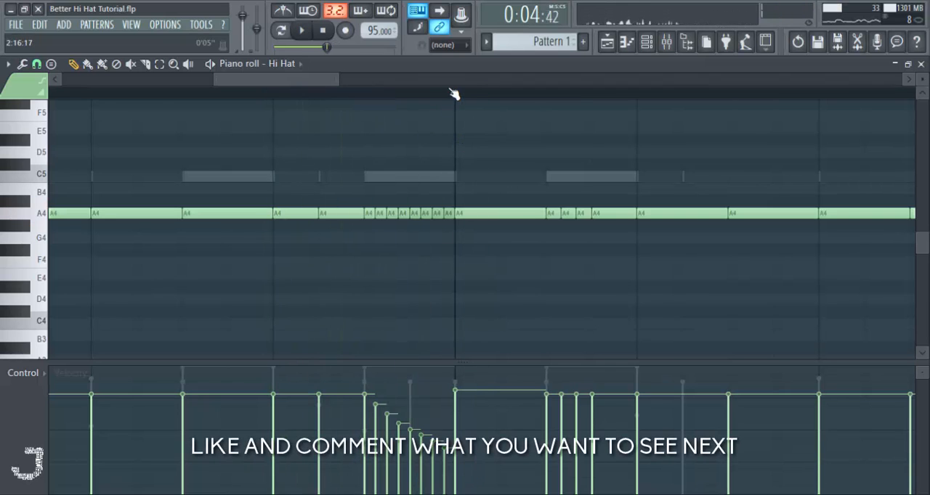
{"action": "scroll", "coordinate": [446, 99], "scroll_direction": "down", "scroll_amount": 5}
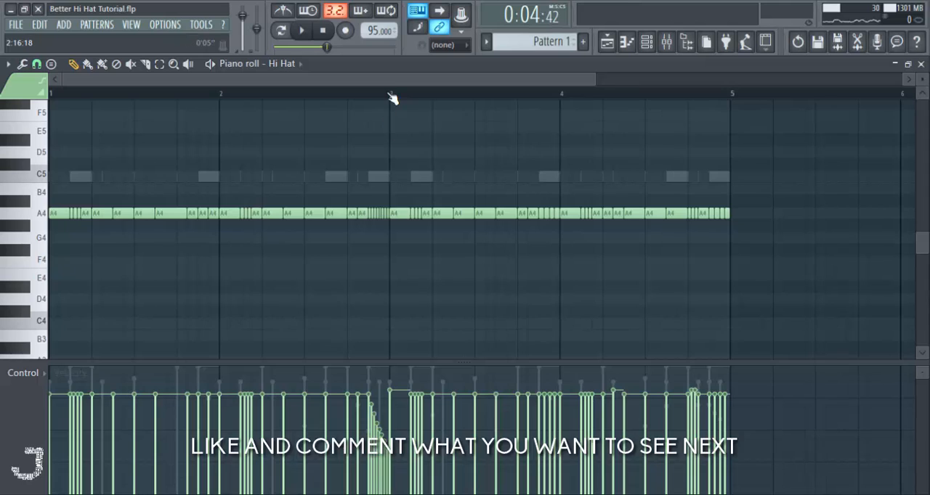
{"action": "scroll", "coordinate": [392, 98], "scroll_direction": "up", "scroll_amount": 4}
{"action": "key", "text": "space"}
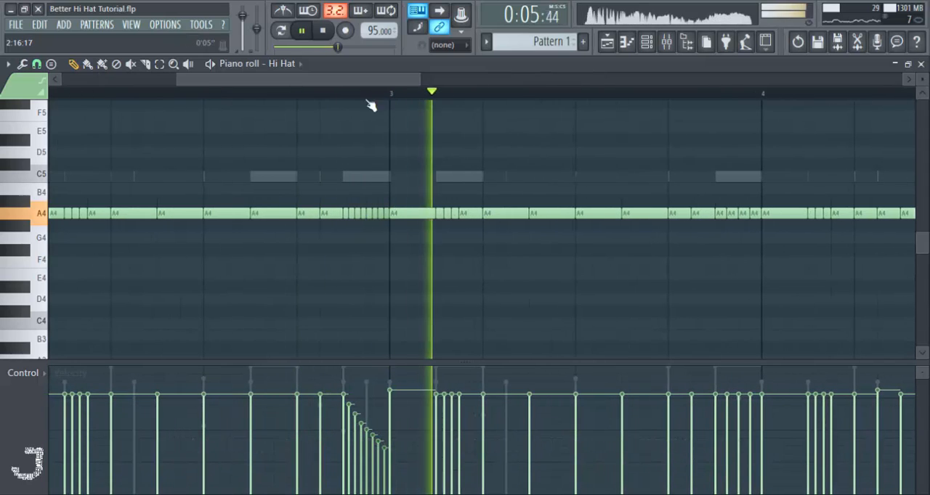
{"action": "key", "text": "space"}
- Enlarge the velocity lane and replay the roll before bar 3 several times to examine its falling velocities
{"action": "left_click_drag", "start_coordinate": [363, 361], "coordinate": [359, 272]}
{"action": "key", "text": "space"}
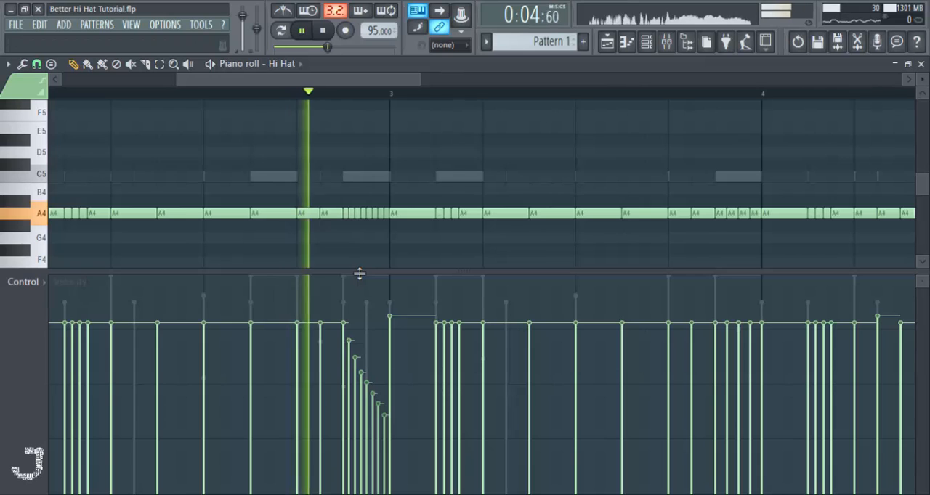
{"action": "key", "text": "space"}
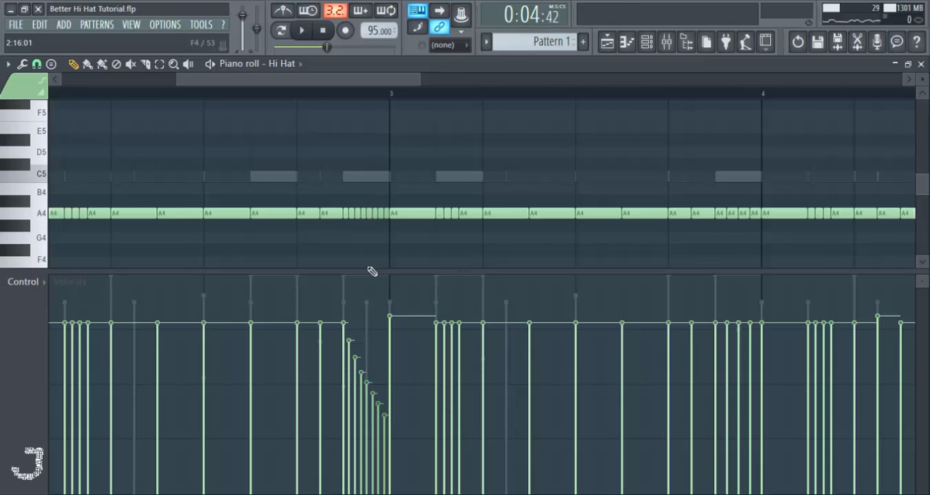
{"action": "key", "text": "space"}
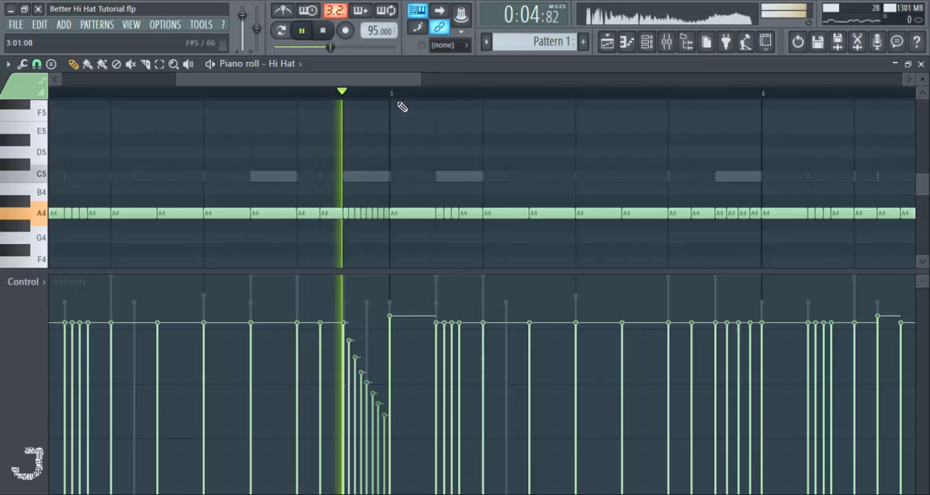
{"action": "key", "text": "space"}
{"action": "key", "text": "space"}
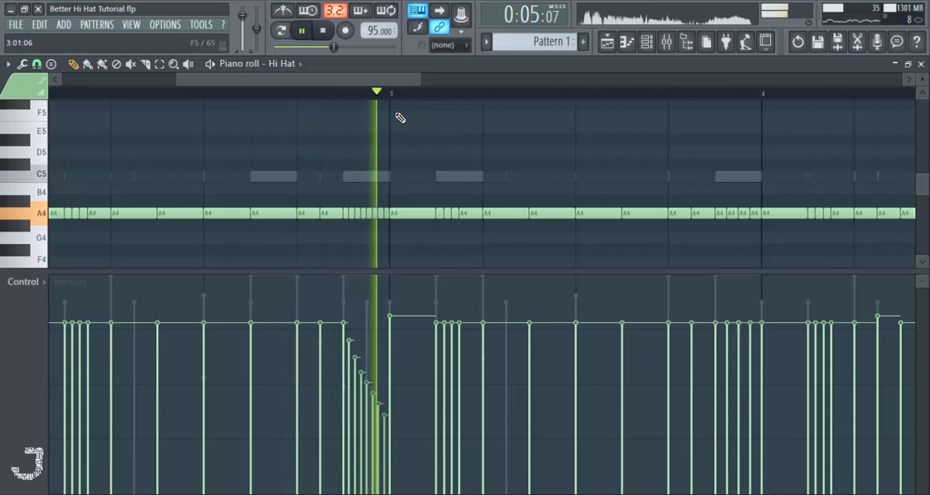
- Play from the end of bar 2 through bar 3 with all four bars in view, and stop playback
{"action": "key", "text": "space"}
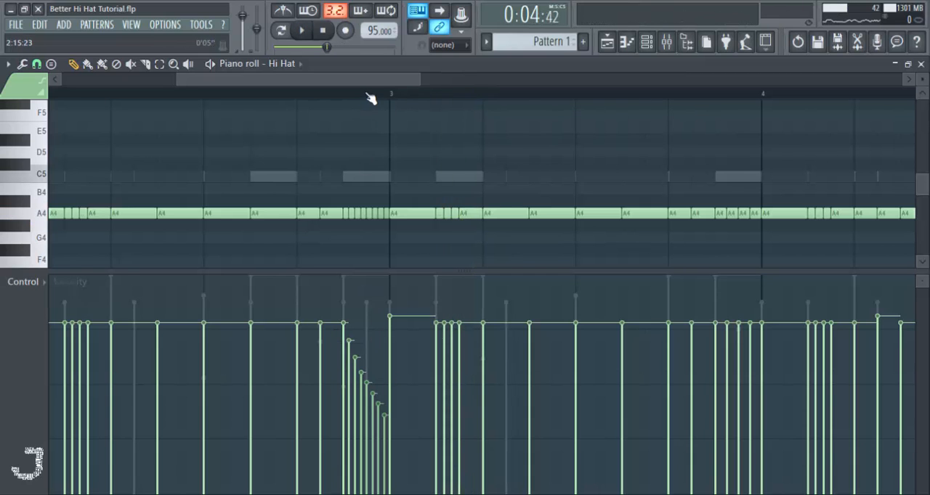
{"action": "key", "text": "space"}
{"action": "left_click_drag", "start_coordinate": [378, 85], "coordinate": [477, 89]}
{"action": "scroll", "coordinate": [475, 97], "scroll_direction": "down", "scroll_amount": 3}
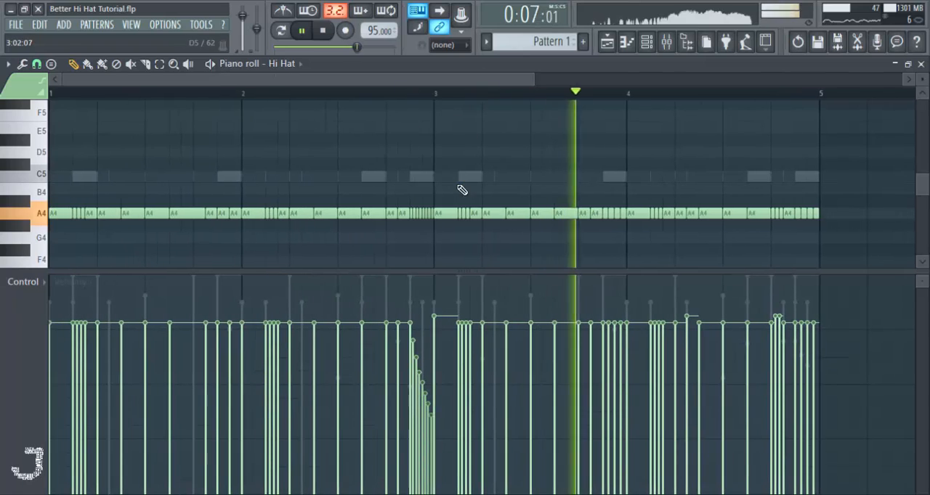
{"action": "key", "text": "space"}
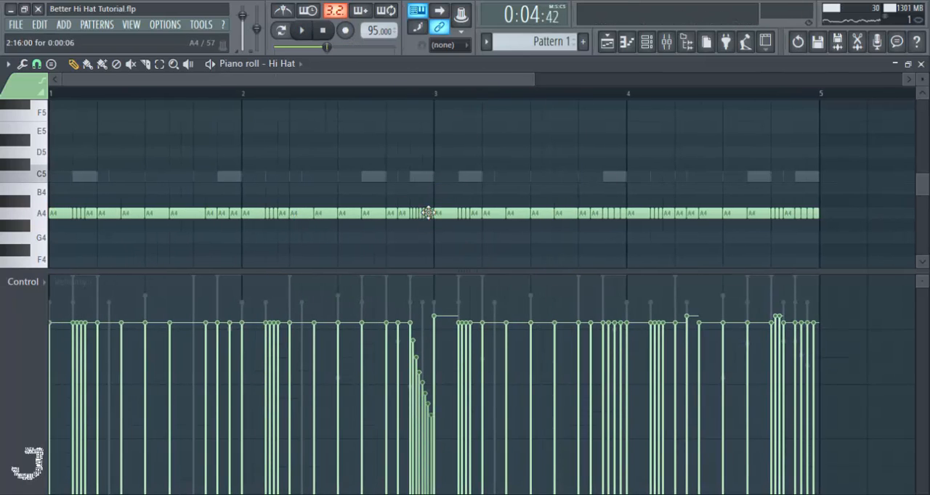
- Select bars 1 and 2 for comparison, clear the selection and play the hi-hats from bar 3 onward
{"action": "left_click_drag", "start_coordinate": [439, 97], "coordinate": [4, 151]}
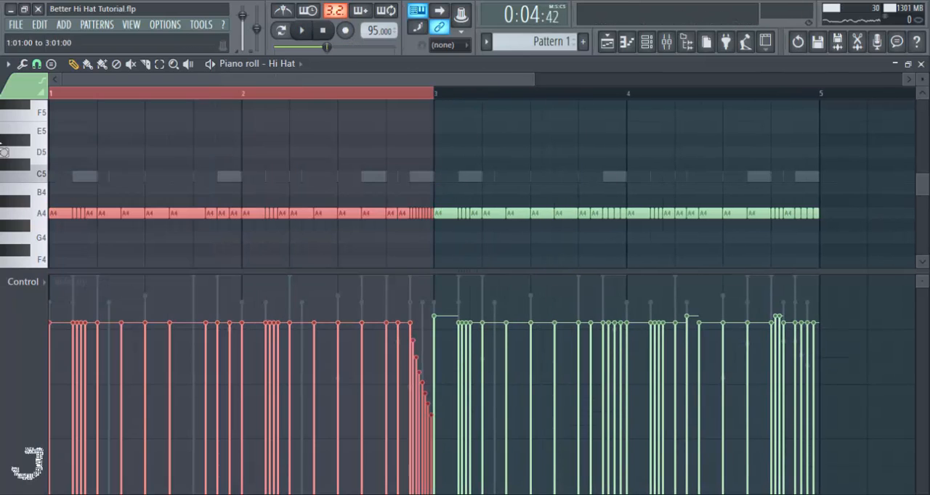
{"action": "right_click", "coordinate": [702, 237]}
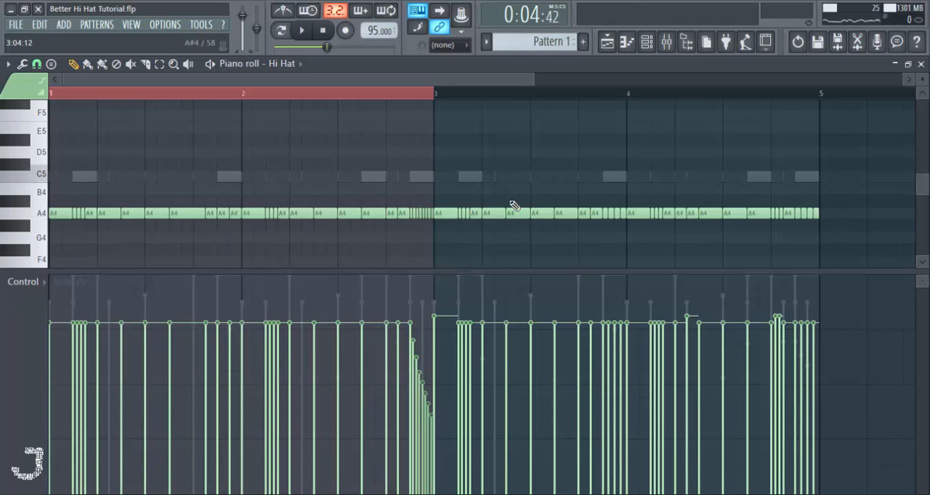
{"action": "left_click", "coordinate": [439, 98]}
{"action": "key", "text": "space"}
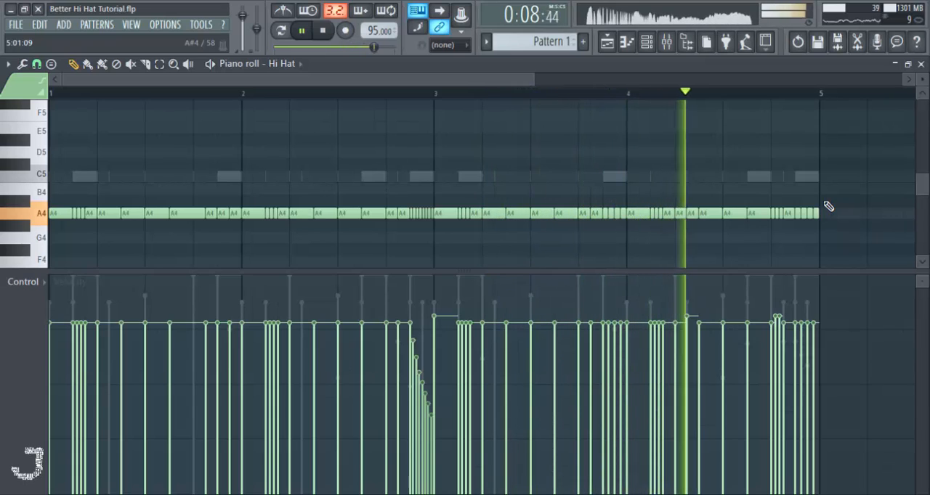
{"action": "key", "text": "space"}
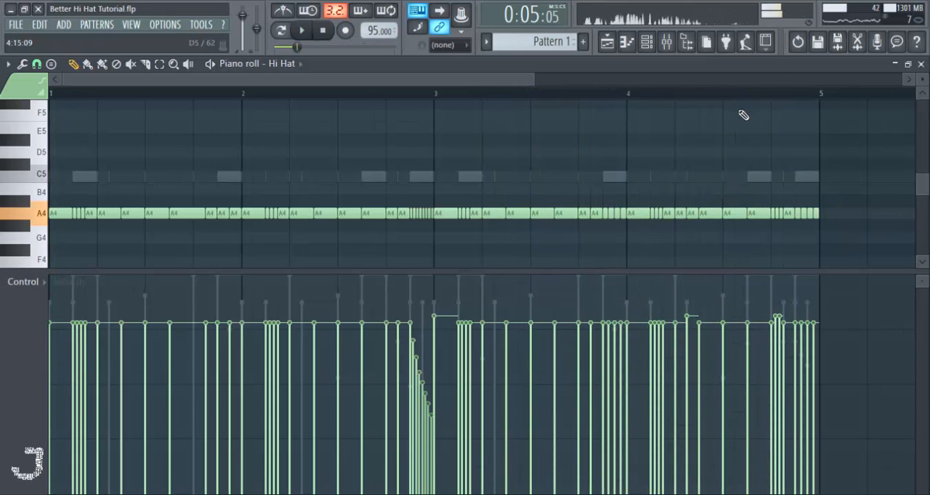
- Set the playback start late in bar 4 and play the closing hi-hat rolls several times
{"action": "left_click", "coordinate": [776, 97]}
{"action": "key", "text": "space"}
{"action": "key", "text": "space"}
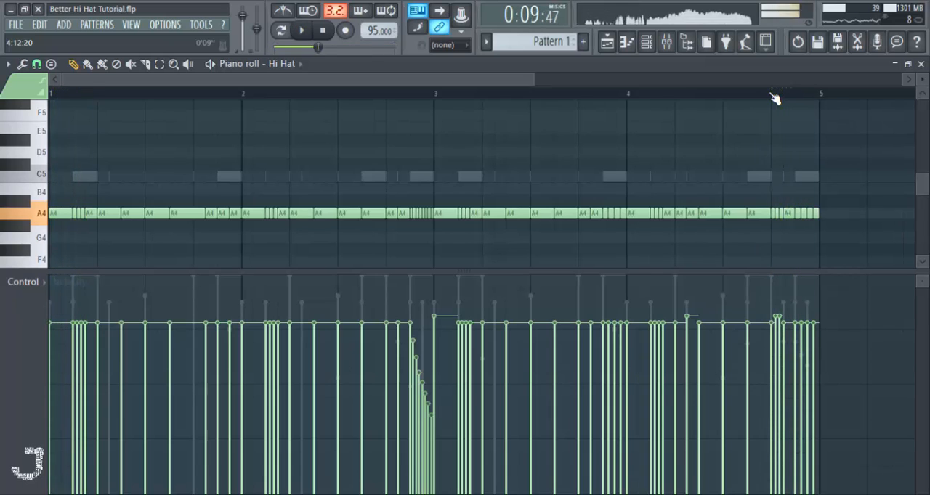
{"action": "key", "text": "space"}
{"action": "key", "text": "space"}
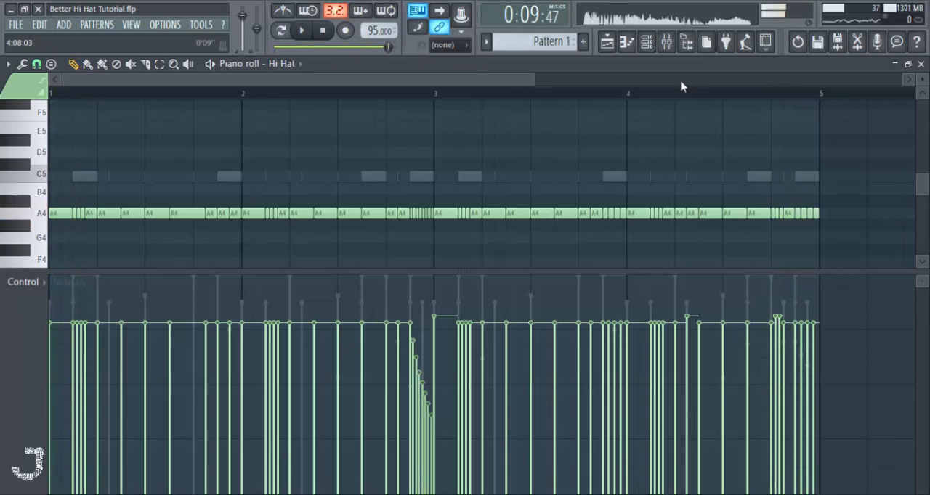
{"action": "key", "text": "space"}
{"action": "key", "text": "space"}
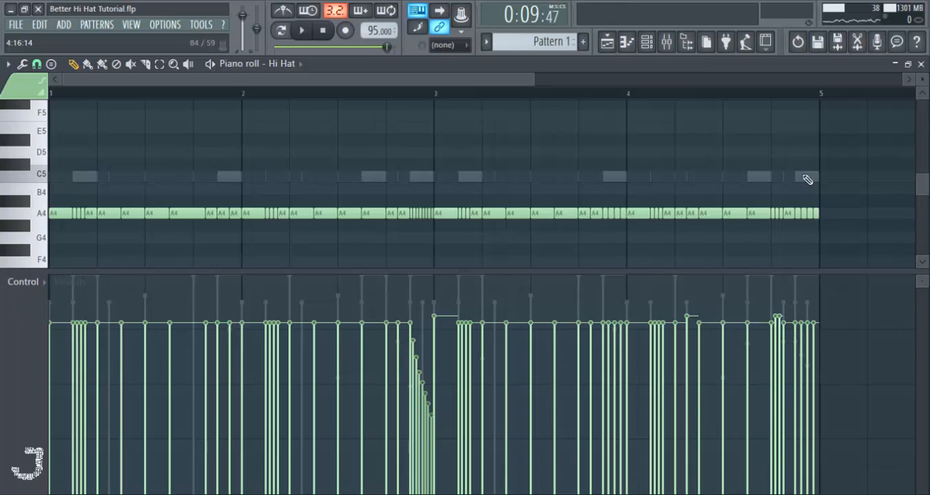
{"action": "key", "text": "space"}
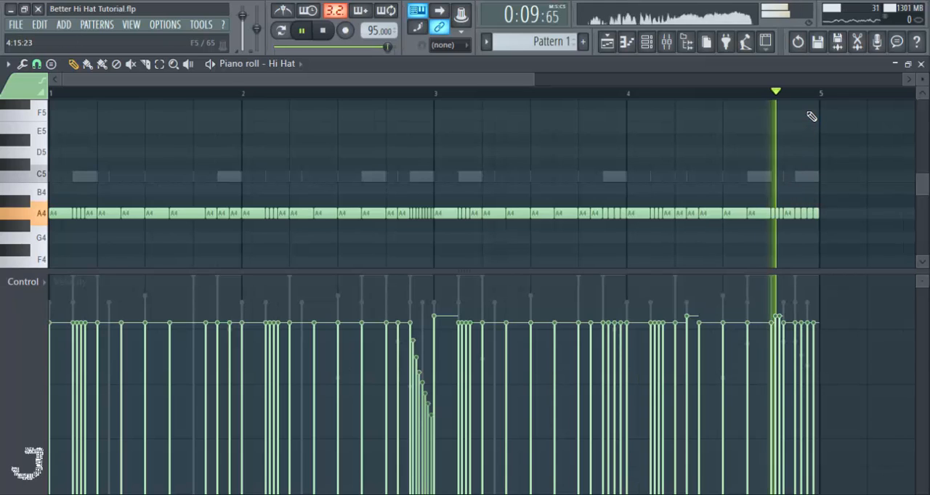
{"action": "key", "text": "space"}
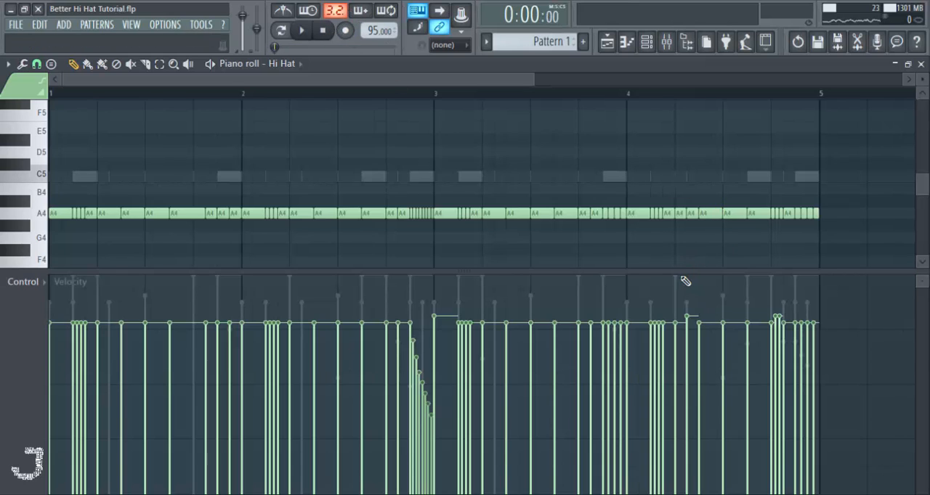
- Shrink the velocity lane to enlarge the note area and audition the opening roll in bar 1
{"action": "left_click_drag", "start_coordinate": [674, 272], "coordinate": [656, 435]}
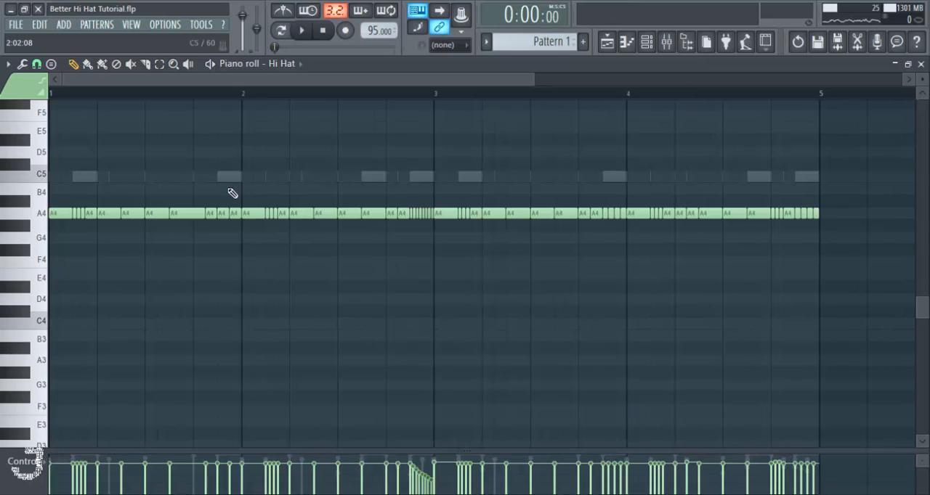
{"action": "left_click_drag", "start_coordinate": [534, 79], "coordinate": [262, 80]}
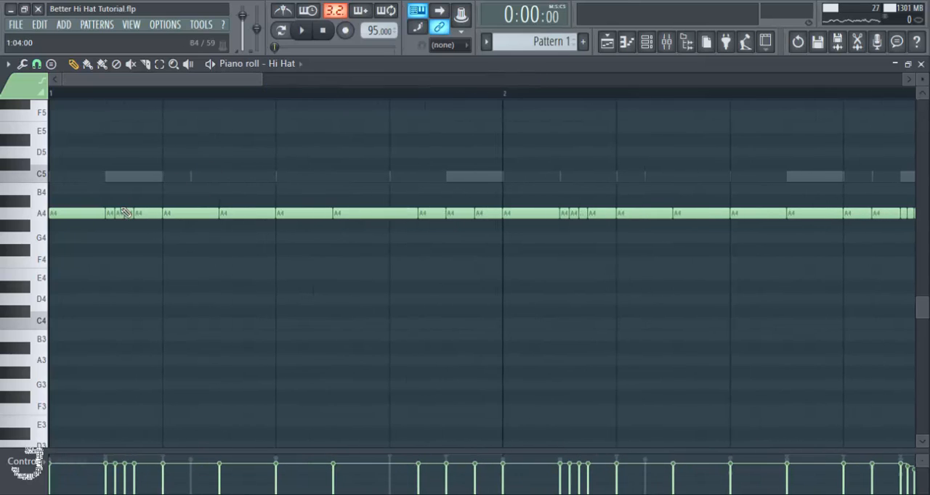
{"action": "mouse_move", "coordinate": [118, 213]}
{"action": "left_mouse_down"}
{"action": "mouse_move", "coordinate": [128, 246]}
{"action": "mouse_move", "coordinate": [118, 213]}
{"action": "mouse_move", "coordinate": [128, 223]}
{"action": "mouse_move", "coordinate": [128, 213]}
{"action": "left_mouse_up"}
{"action": "key", "text": "space"}
{"action": "key", "text": "space"}
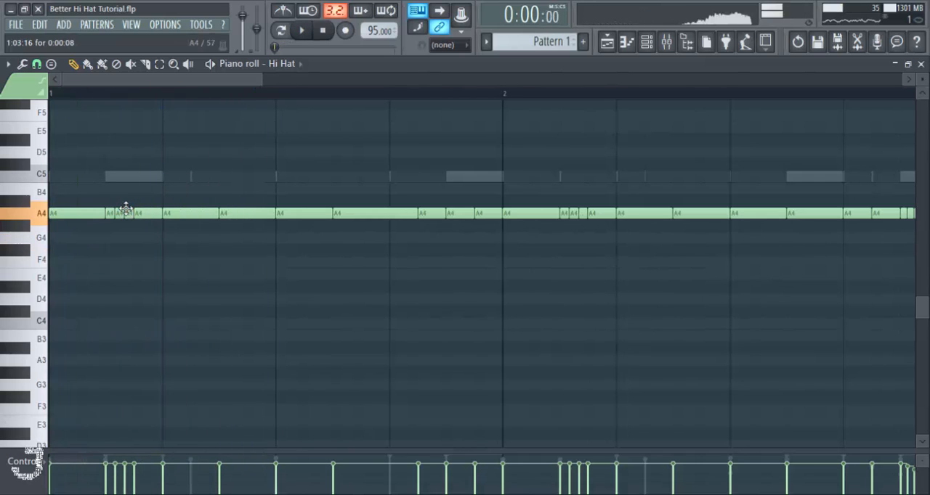
- Lower the first three short roll notes in bar 2 to G4, F4 and D4 in descending order
{"action": "scroll", "coordinate": [141, 92], "scroll_direction": "down", "scroll_amount": 4}
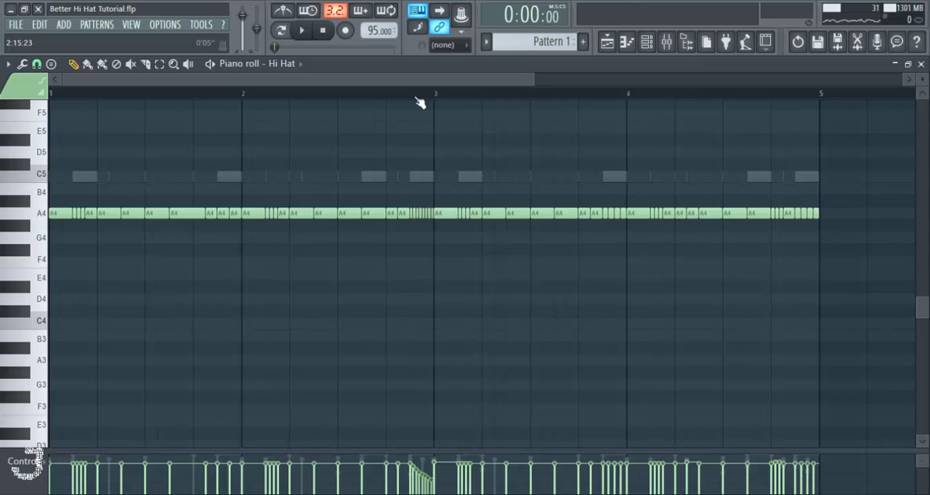
{"action": "scroll", "coordinate": [419, 103], "scroll_direction": "up", "scroll_amount": 4}
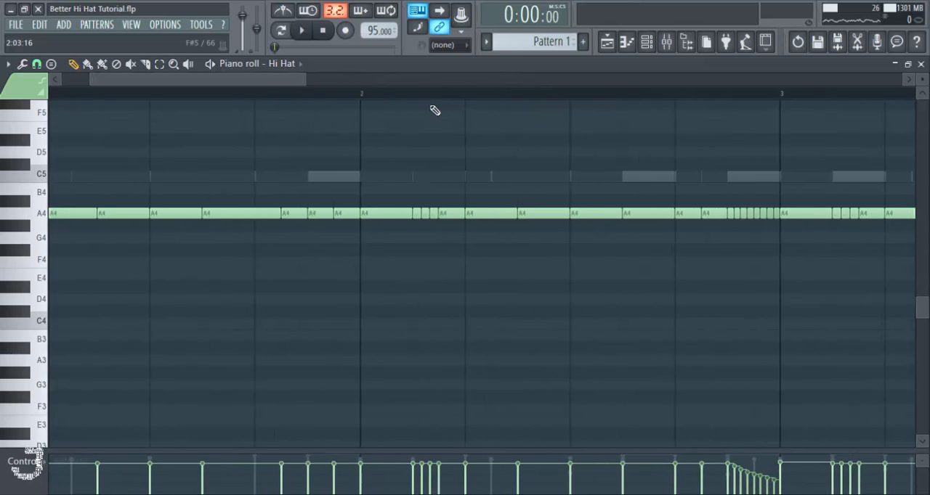
{"action": "scroll", "coordinate": [432, 101], "scroll_direction": "up", "scroll_amount": 3}
{"action": "left_click_drag", "start_coordinate": [421, 213], "coordinate": [440, 263]}
{"action": "left_click_drag", "start_coordinate": [461, 213], "coordinate": [471, 302]}
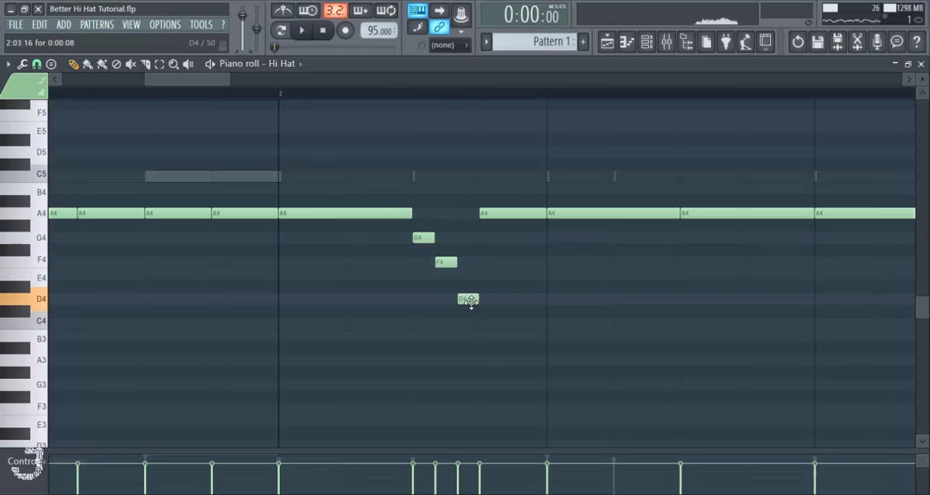
- Play the pattern from the start through the descending roll in bar 2
{"action": "scroll", "coordinate": [446, 104], "scroll_direction": "down", "scroll_amount": 6}
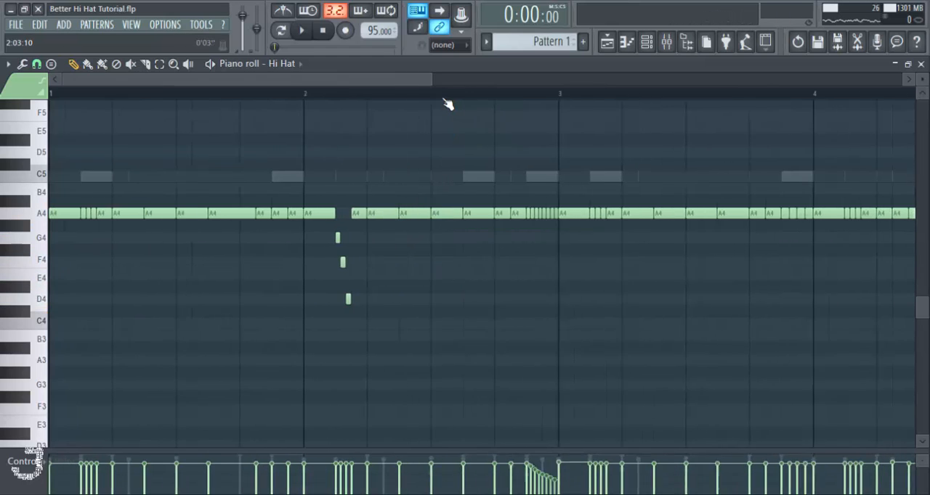
{"action": "scroll", "coordinate": [448, 104], "scroll_direction": "down", "scroll_amount": 1}
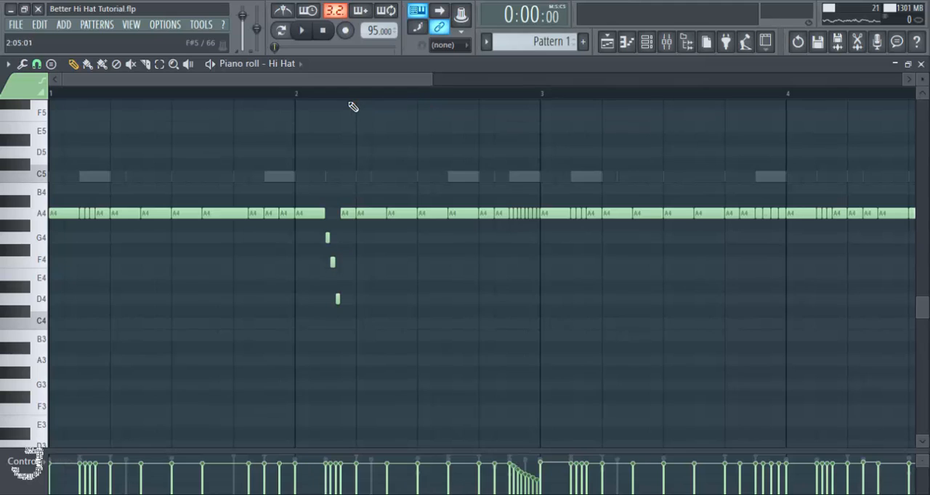
{"action": "key", "text": "space"}
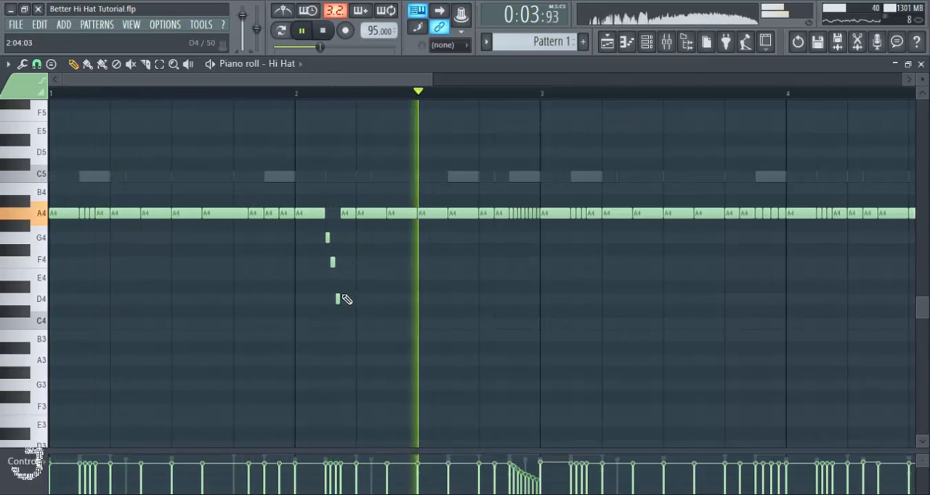
{"action": "key", "text": "space"}
- Raise the last note of bar 2's descending roll to E4 and replay it from the start of bar 2
{"action": "left_click_drag", "start_coordinate": [337, 296], "coordinate": [337, 273]}
{"action": "key", "text": "space"}
{"action": "key", "text": "space"}
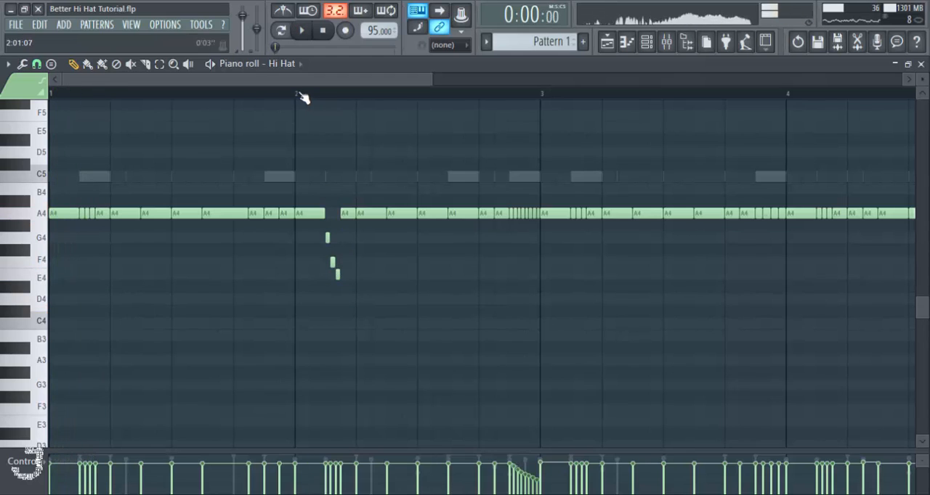
{"action": "left_click", "coordinate": [303, 98]}
{"action": "key", "text": "space"}
{"action": "key", "text": "space"}
- Move the three descending roll notes in bar 2 to G#4, G4 and F#4 and play the result
{"action": "right_click", "coordinate": [327, 238]}
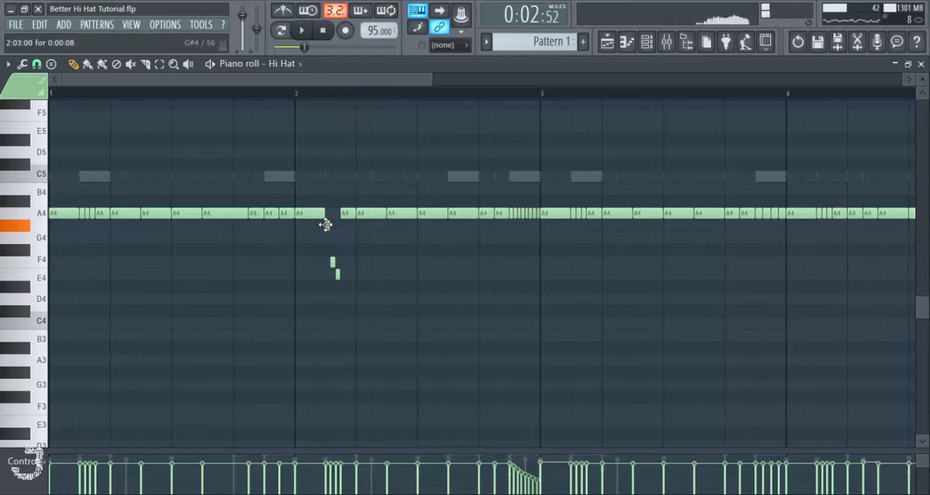
{"action": "mouse_move", "coordinate": [332, 261]}
{"action": "left_mouse_down"}
{"action": "mouse_move", "coordinate": [333, 236]}
{"action": "mouse_move", "coordinate": [337, 250]}
{"action": "left_mouse_up"}
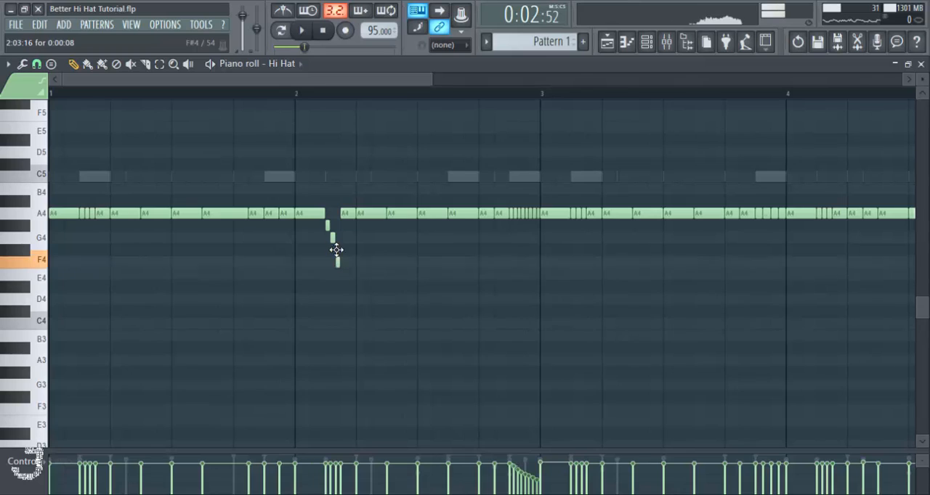
{"action": "key", "text": "space"}
{"action": "key", "text": "space"}
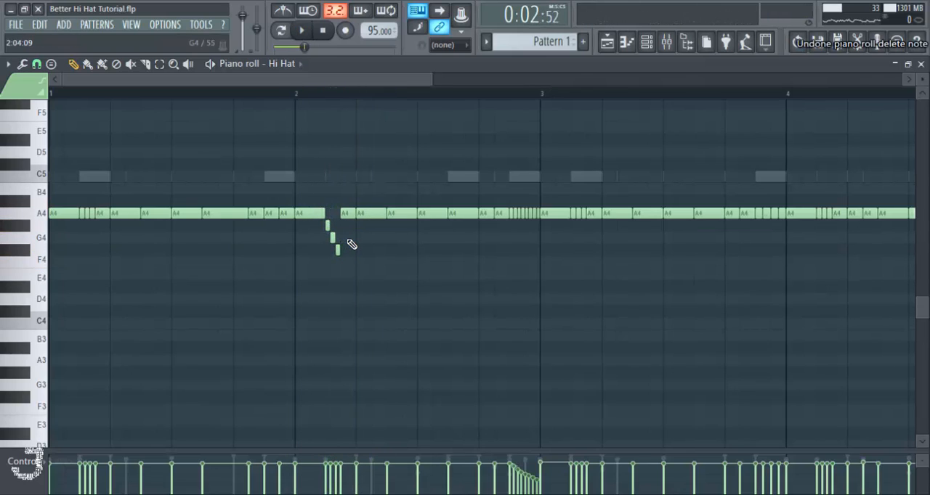
- Undo the pitch moves on the bar 2 roll notes until they are all back on A4
{"action": "key", "text": "ctrl+z"}
{"action": "key", "text": "ctrl+z"}
{"action": "key", "text": "ctrl+z"}
{"action": "key", "text": "ctrl+z"}
{"action": "key", "text": "ctrl+z"}
{"action": "key", "text": "ctrl+z"}
{"action": "key", "text": "ctrl+z"}
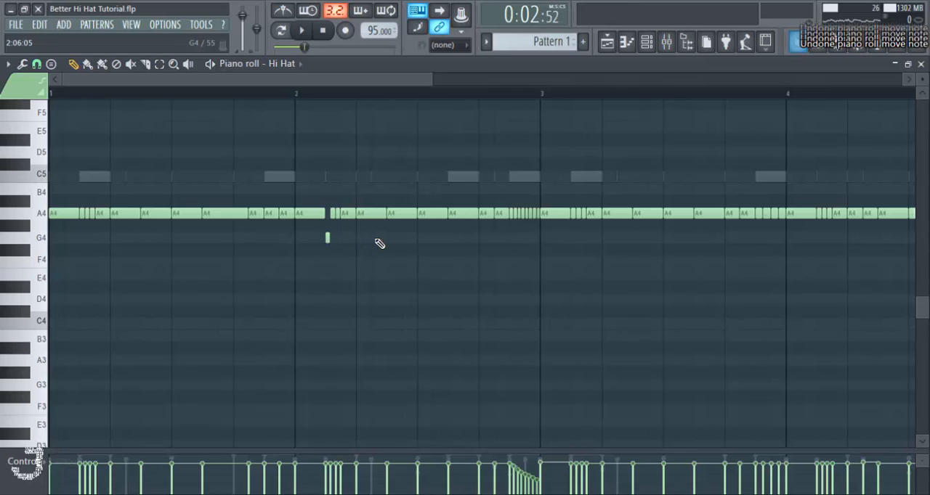
{"action": "scroll", "coordinate": [354, 103], "scroll_direction": "down", "scroll_amount": 1}
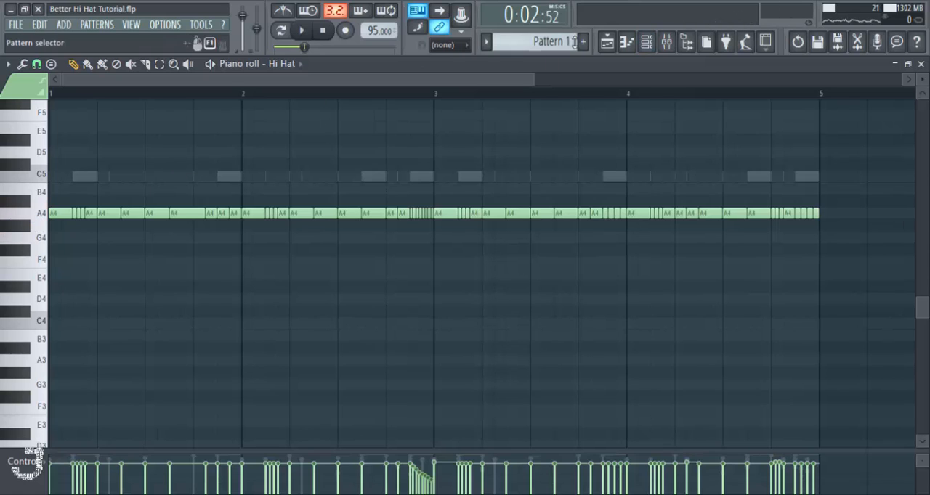
- Open the Hi Hat channel's sampler settings from the channel rack and place the window over the rack
{"action": "left_click", "coordinate": [646, 42]}
{"action": "left_click", "coordinate": [283, 199]}
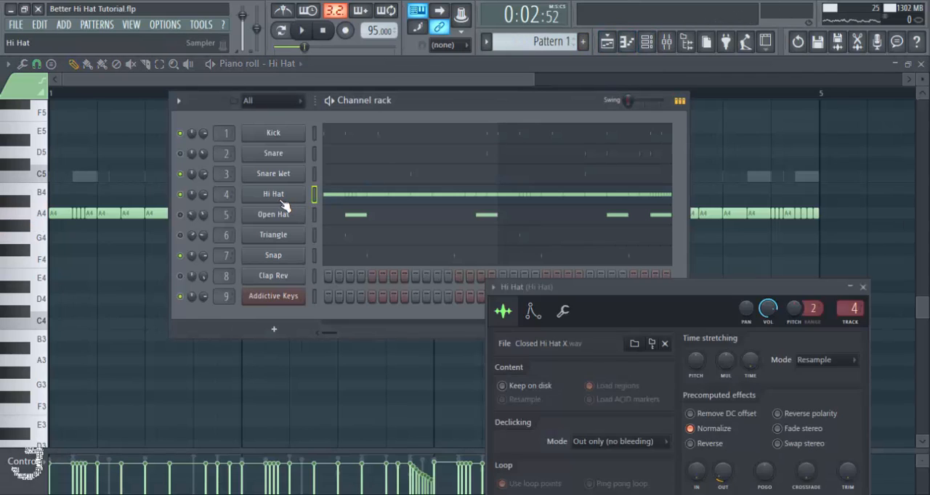
{"action": "left_click_drag", "start_coordinate": [646, 292], "coordinate": [434, 156]}
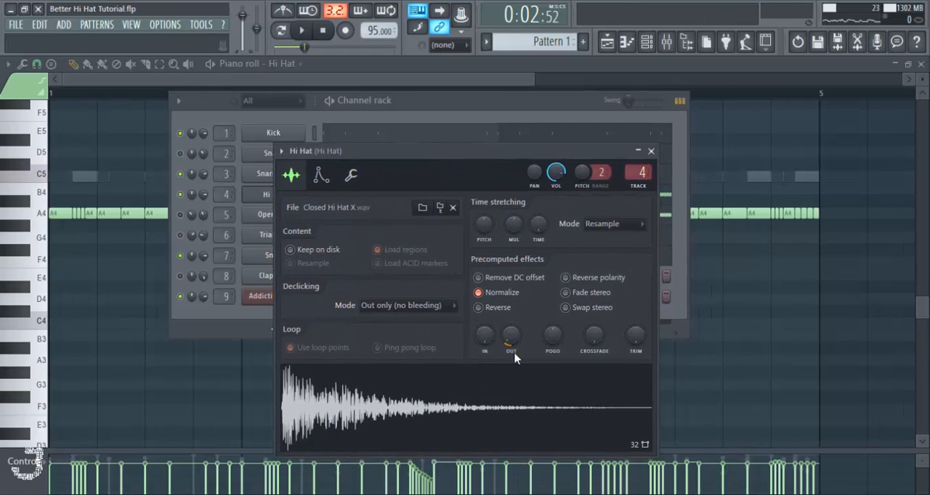
- Remove the Hi Hat sample's fade-out and compare its playback with Normalize off and on
{"action": "left_click_drag", "start_coordinate": [510, 335], "coordinate": [510, 349]}
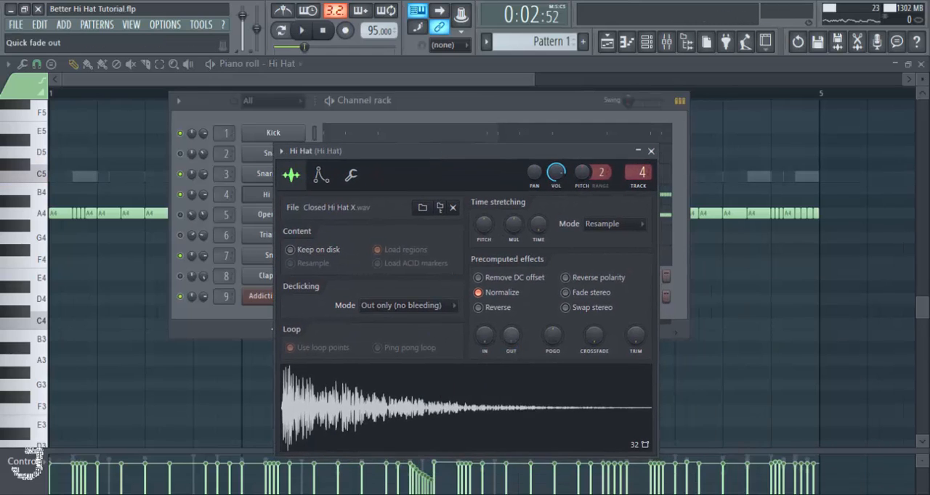
{"action": "left_click", "coordinate": [491, 294]}
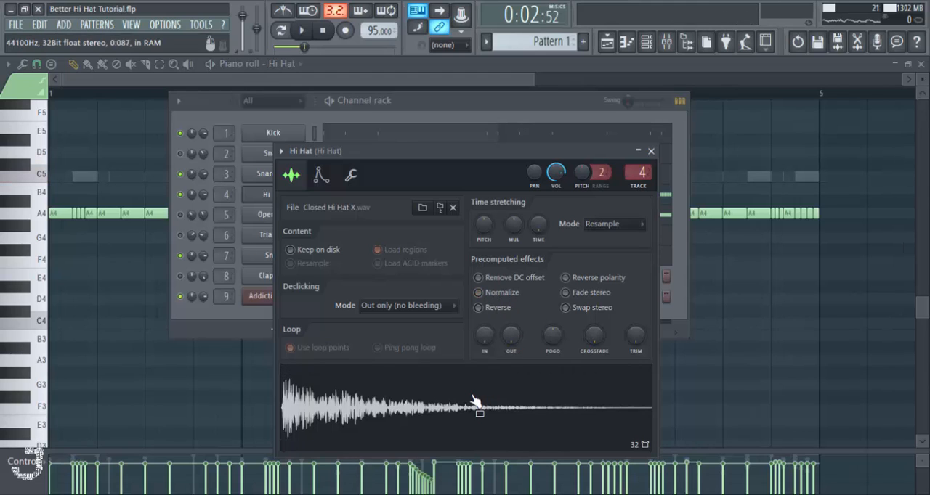
{"action": "left_click", "coordinate": [485, 294]}
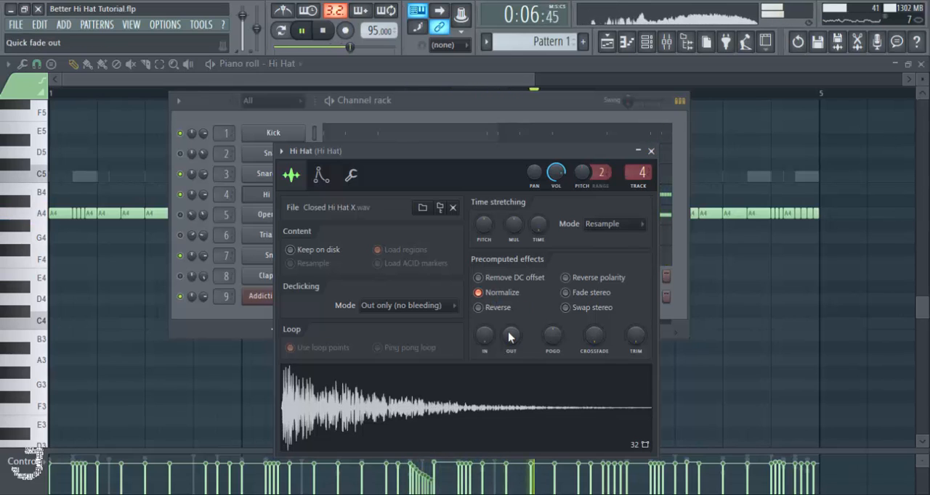
- Add a short fade-out to the Hi Hat sample, audition it in the pattern and close the sampler settings
{"action": "mouse_move", "coordinate": [510, 336]}
{"action": "left_mouse_down"}
{"action": "mouse_move", "coordinate": [512, 321]}
{"action": "mouse_move", "coordinate": [511, 347]}
{"action": "left_mouse_up"}
{"action": "key", "text": "space"}
{"action": "key", "text": "space"}
{"action": "key", "text": "space"}
{"action": "key", "text": "space"}
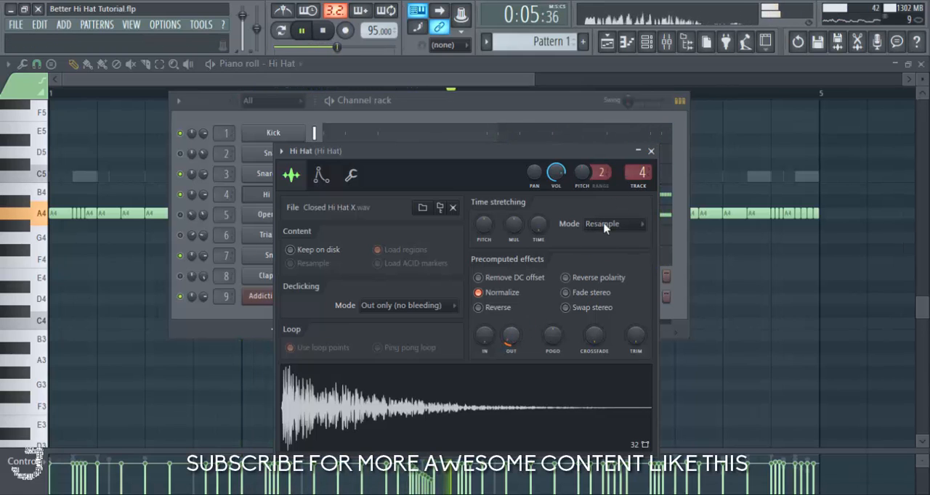
{"action": "left_click", "coordinate": [661, 157]}
{"action": "key", "text": "space"}
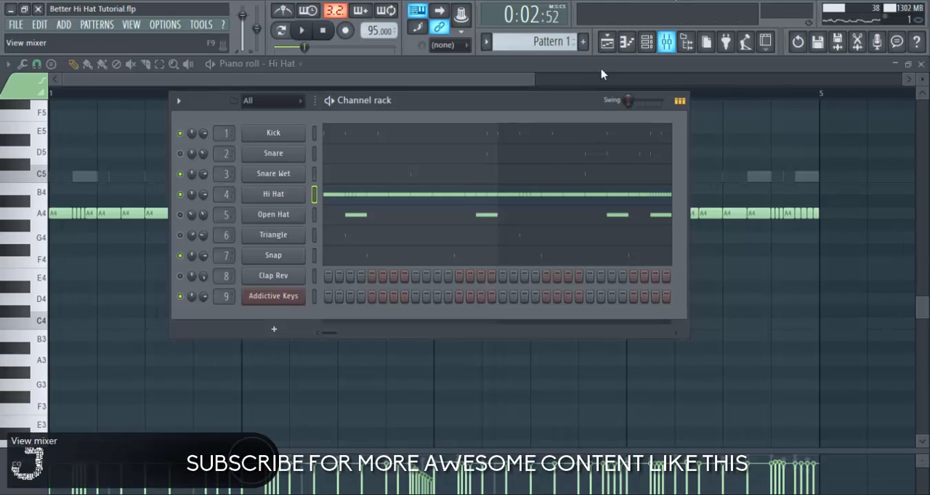
- Show the Hi Hat track in the mixer and bypass all its effects except Fruity parametric EQ 2
{"action": "left_click_drag", "start_coordinate": [471, 108], "coordinate": [495, 114]}
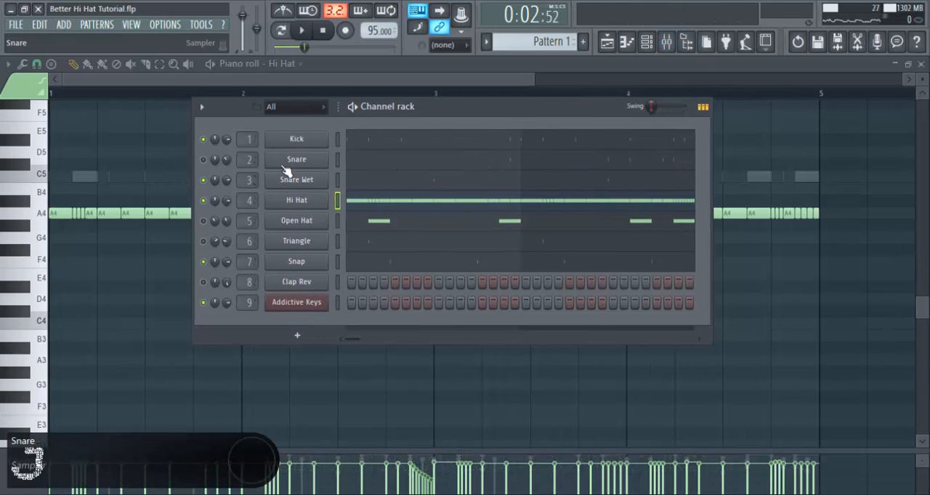
{"action": "left_click", "coordinate": [667, 42]}
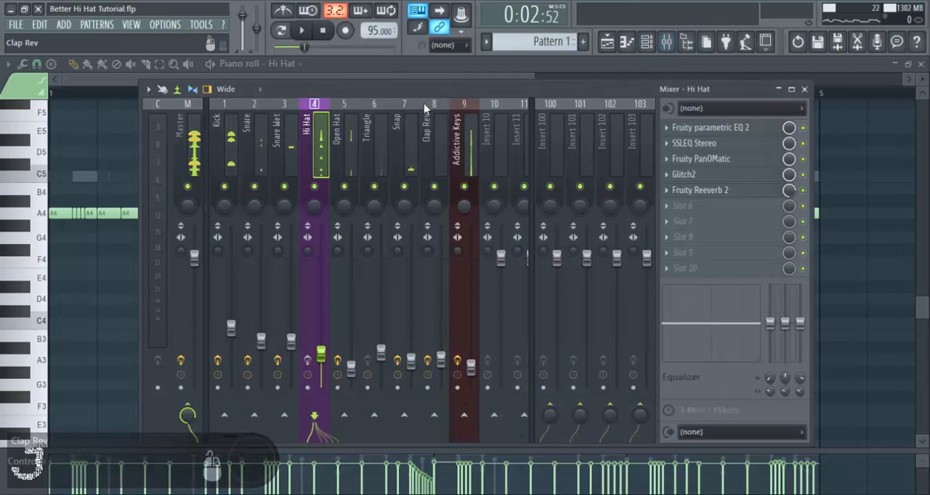
{"action": "left_click_drag", "start_coordinate": [421, 93], "coordinate": [409, 96]}
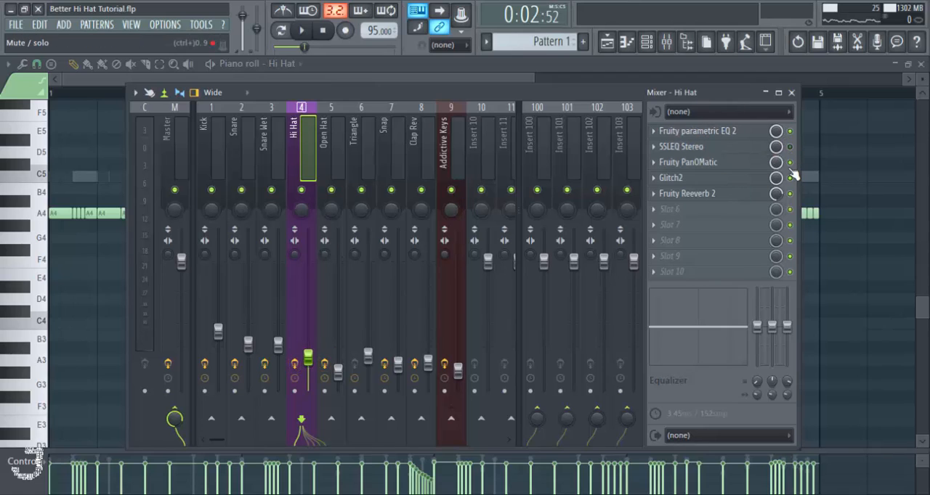
- Examine the Hi Hat's Fruity parametric EQ 2 curve and its high-shelf band 7 while playing the pattern
{"action": "left_click", "coordinate": [718, 134]}
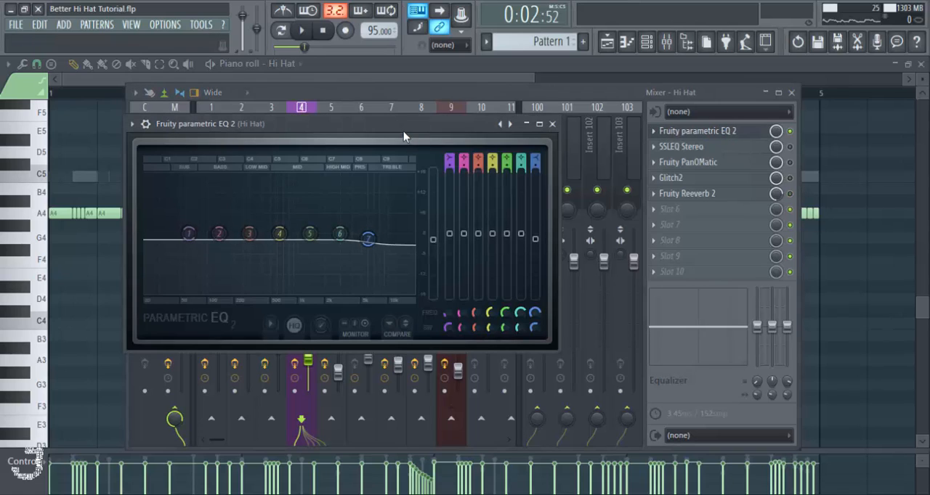
{"action": "left_click_drag", "start_coordinate": [403, 131], "coordinate": [415, 124]}
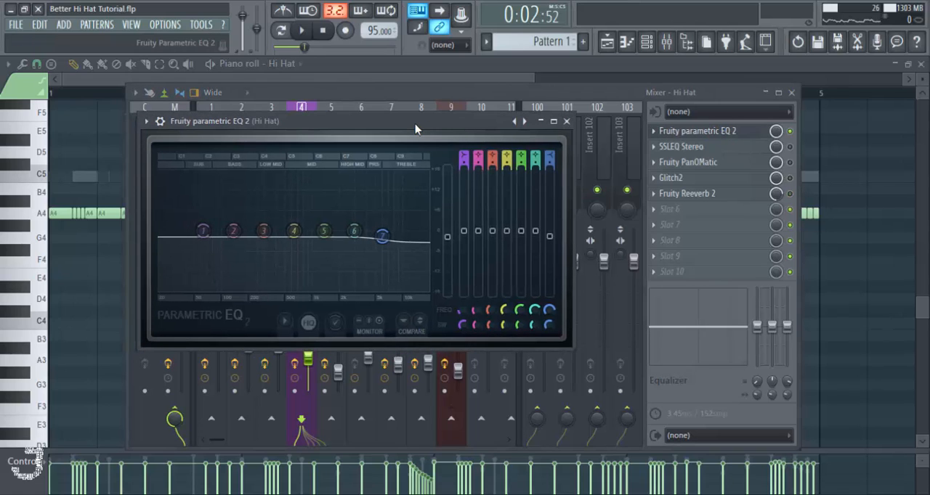
{"action": "key", "text": "space"}
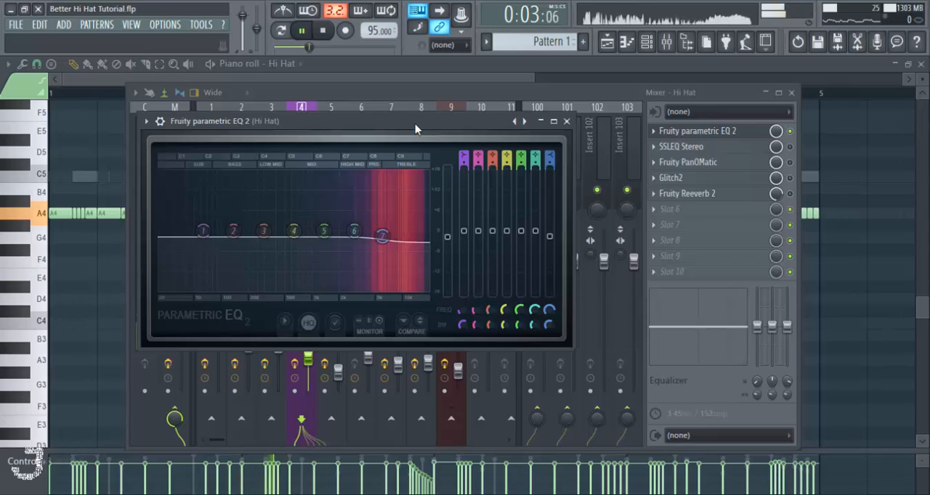
{"action": "key", "text": "space"}
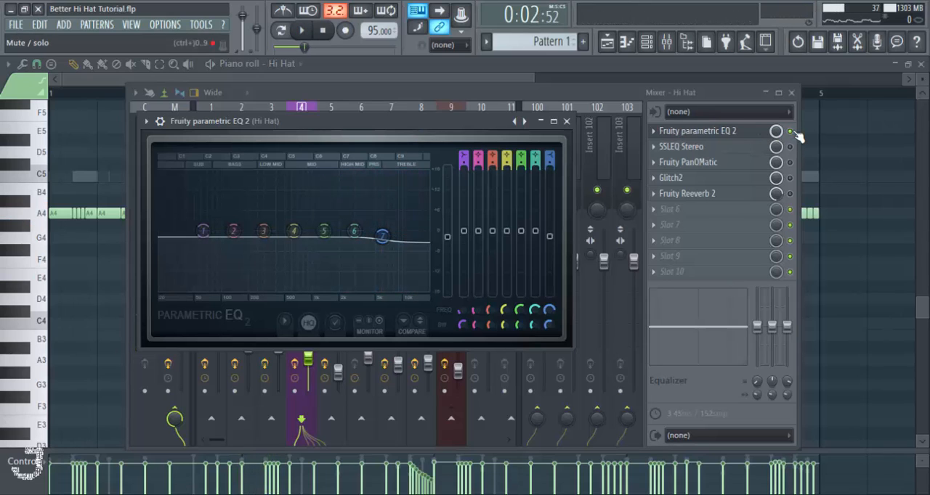
{"action": "key", "text": "Escape"}
{"action": "key", "text": "space"}
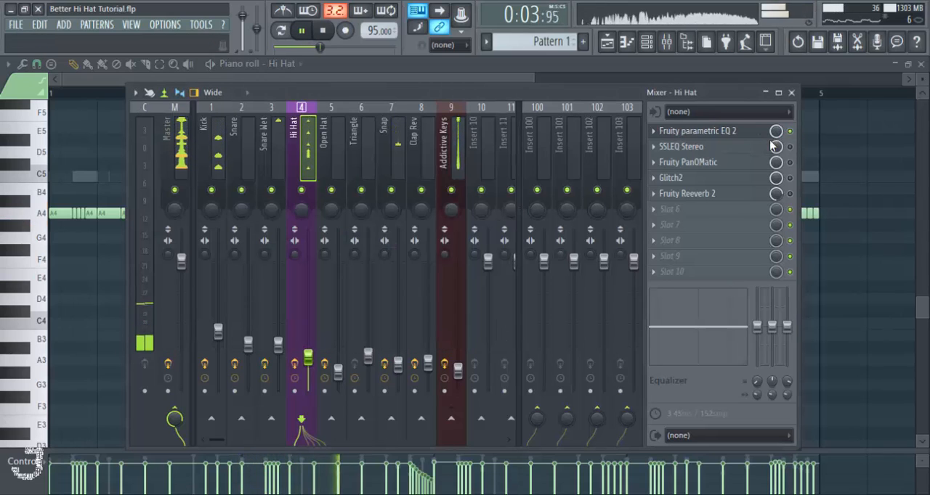
{"action": "left_click", "coordinate": [755, 131]}
{"action": "key", "text": "space"}
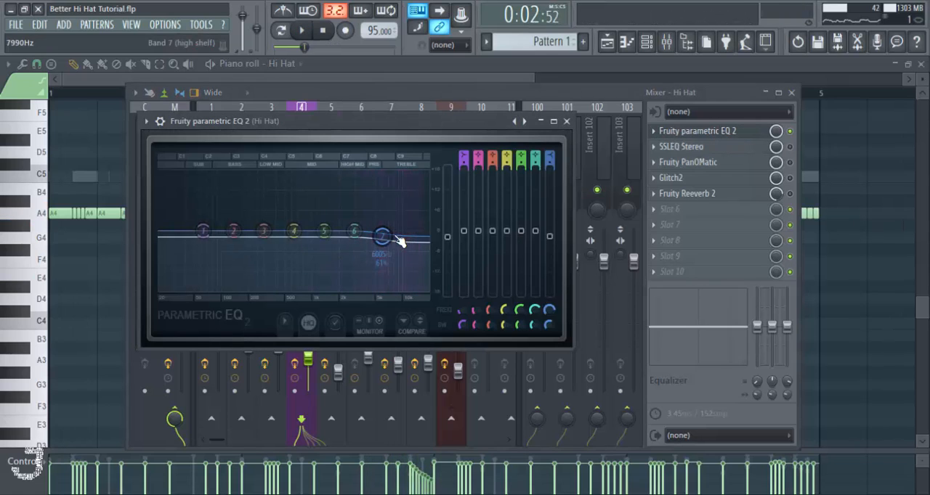
{"action": "left_click", "coordinate": [566, 122]}
- Enable SSLEQ Stereo on the Hi Hat, compare its EQ section in and out during playback, and save the project
{"action": "left_click", "coordinate": [713, 151]}
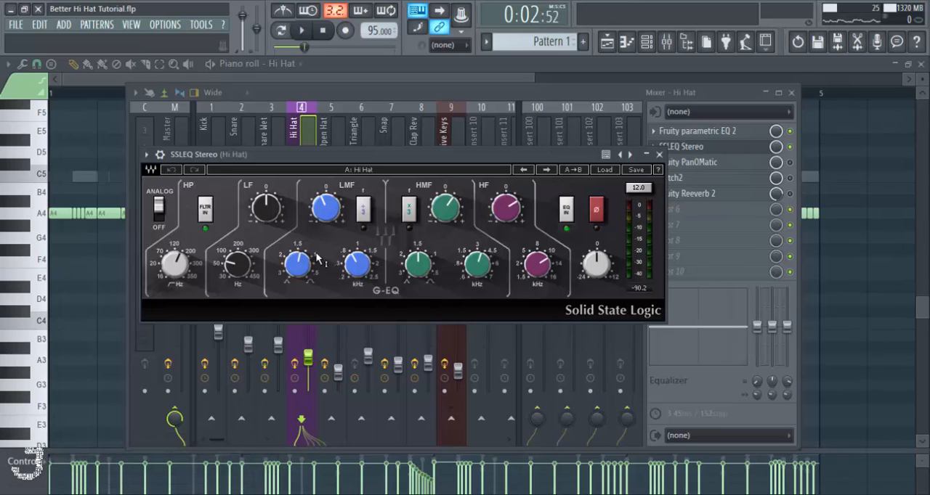
{"action": "left_click_drag", "start_coordinate": [242, 153], "coordinate": [277, 150]}
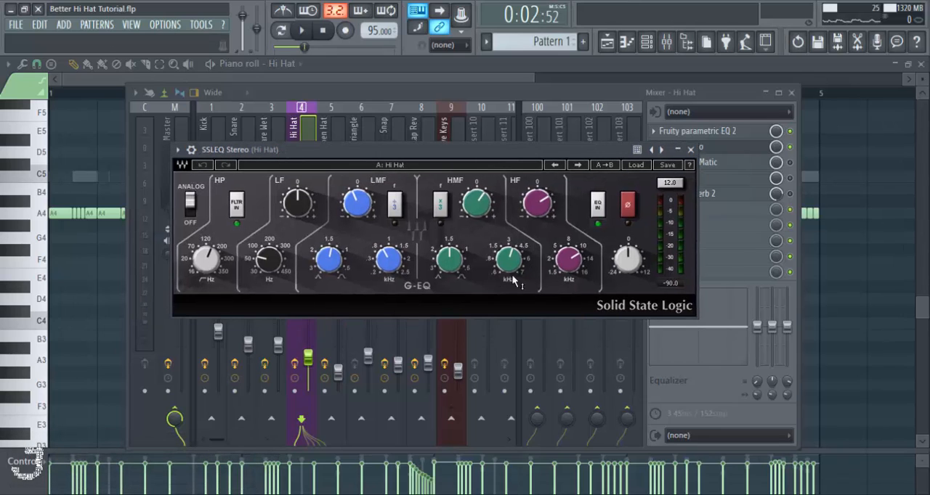
{"action": "key", "text": "space"}
{"action": "left_click", "coordinate": [597, 205]}
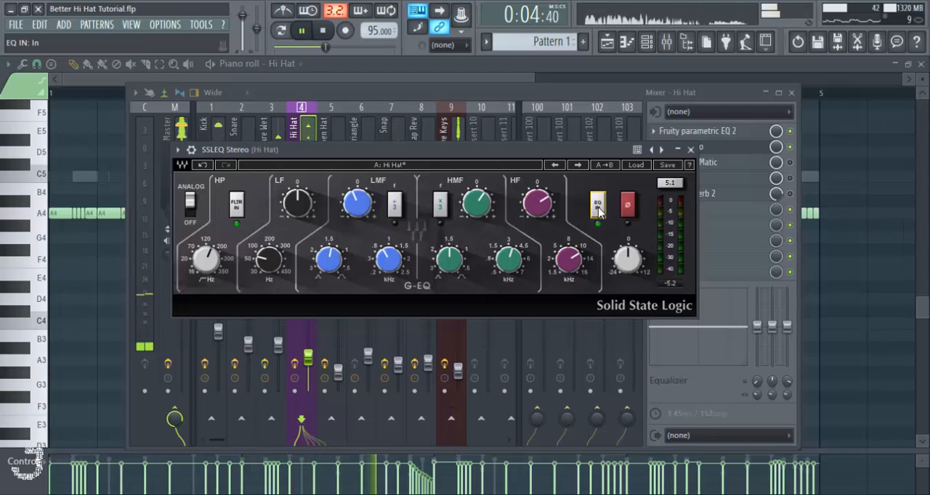
{"action": "left_click", "coordinate": [598, 205]}
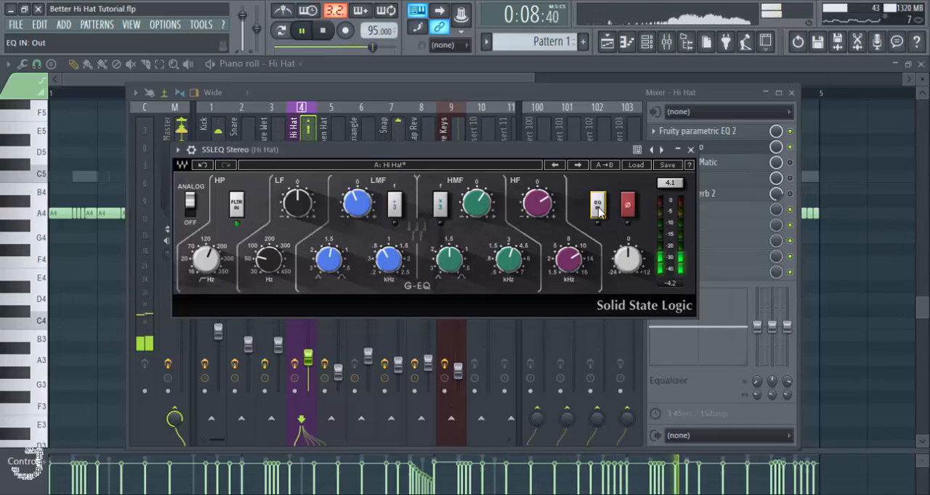
{"action": "left_click", "coordinate": [598, 206]}
{"action": "key", "text": "space"}
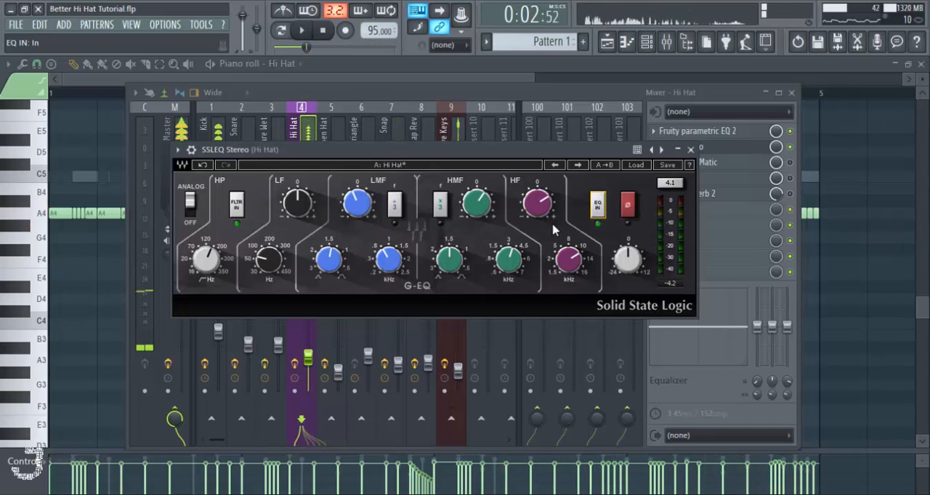
{"action": "key", "text": "ctrl+s"}
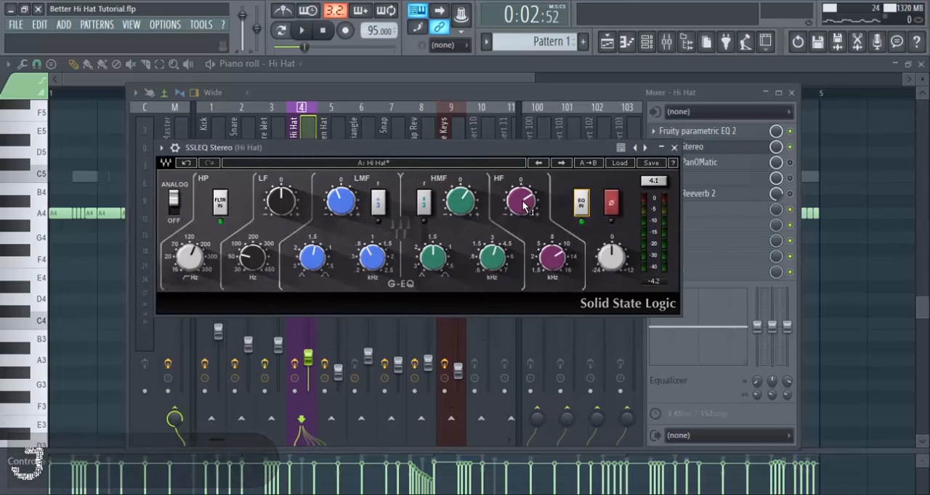
- Review the HF and HMF controls of SSLEQ Stereo, close the plugin and save the project
{"action": "mouse_move", "coordinate": [511, 208]}
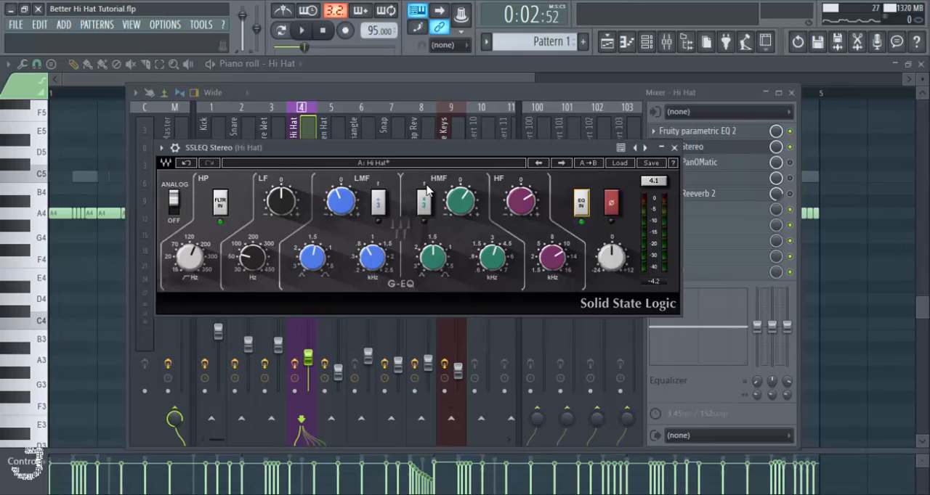
{"action": "left_click_drag", "start_coordinate": [432, 156], "coordinate": [421, 153]}
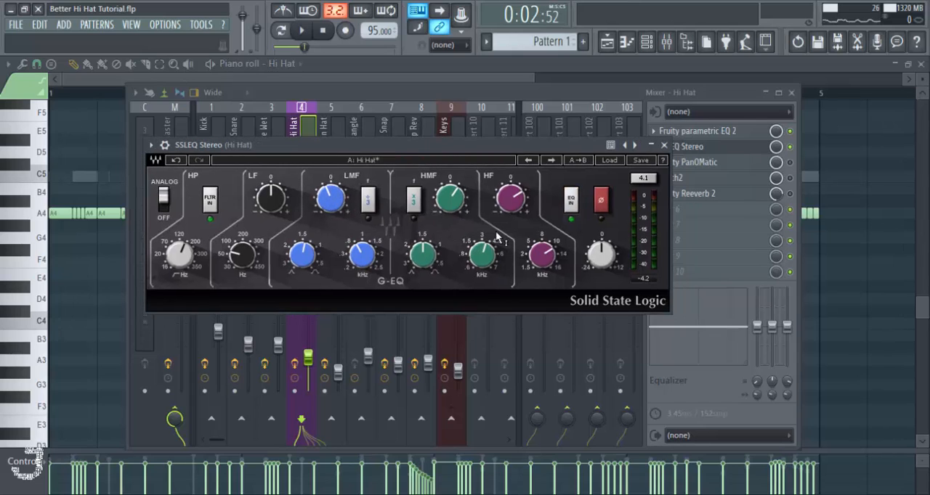
{"action": "left_click_drag", "start_coordinate": [498, 149], "coordinate": [508, 150]}
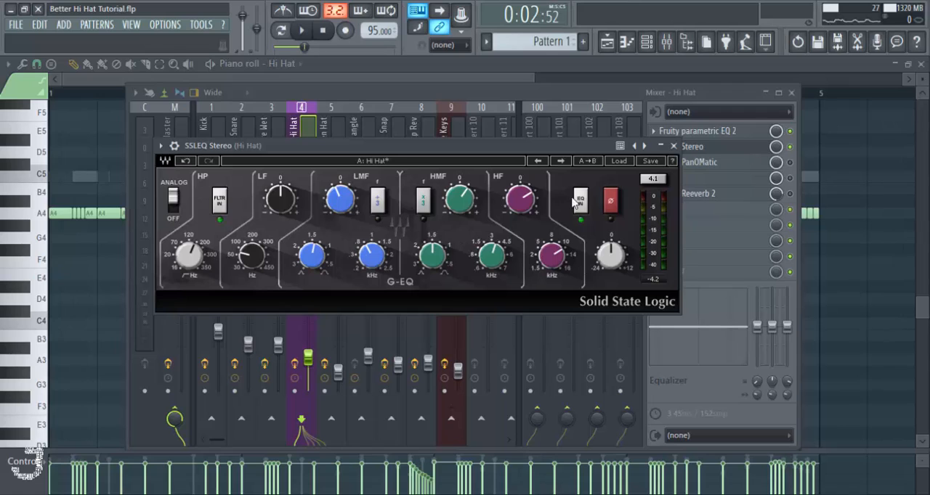
{"action": "left_click_drag", "start_coordinate": [567, 152], "coordinate": [552, 151]}
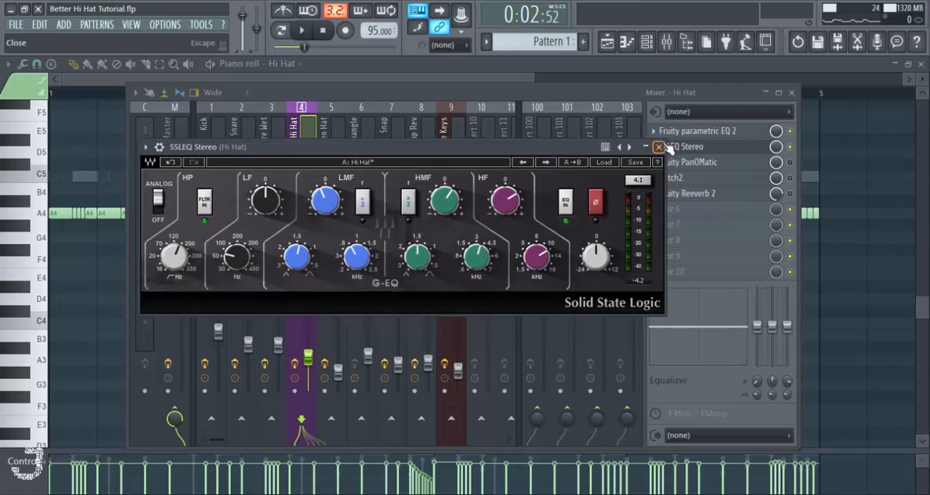
{"action": "left_click", "coordinate": [658, 148]}
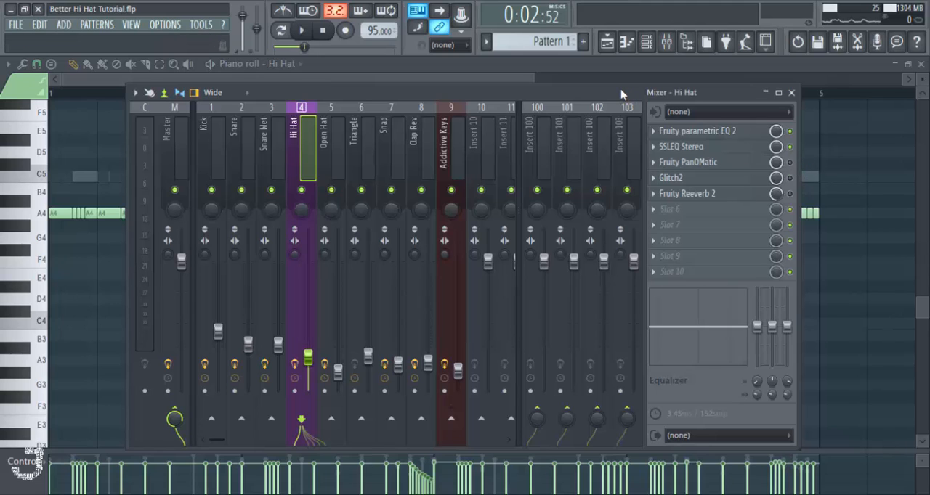
{"action": "key", "text": "ctrl+s"}
- Enable Fruity PanOMatic on the Hi Hat track and audition its panning LFO in the pattern
{"action": "left_click_drag", "start_coordinate": [622, 94], "coordinate": [603, 93]}
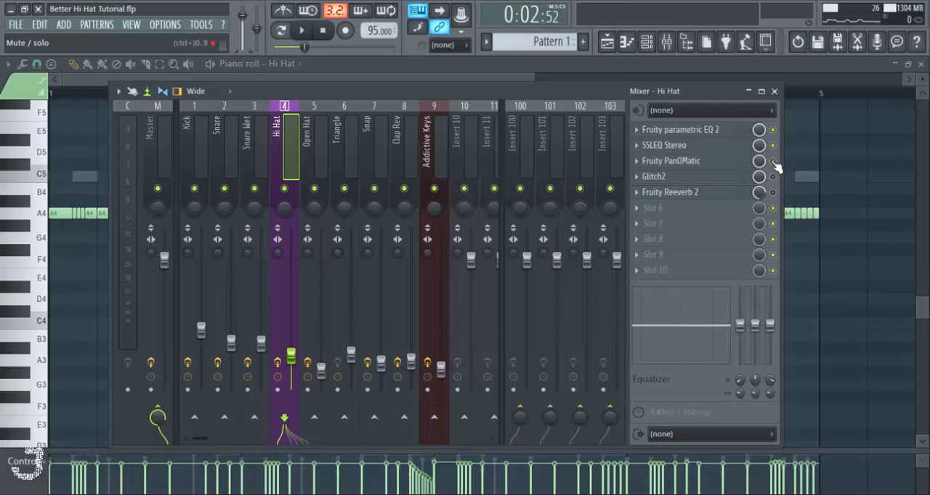
{"action": "left_click", "coordinate": [664, 161]}
{"action": "left_click_drag", "start_coordinate": [374, 149], "coordinate": [390, 152]}
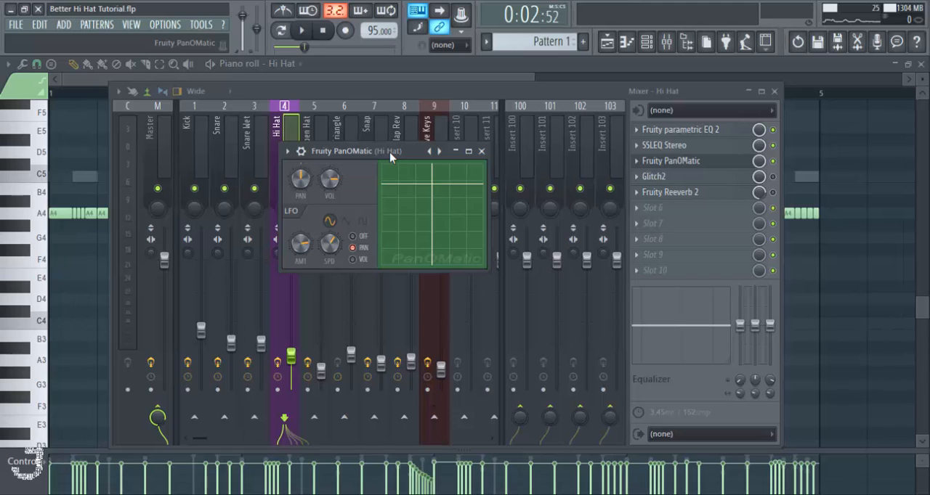
{"action": "key", "text": "space"}
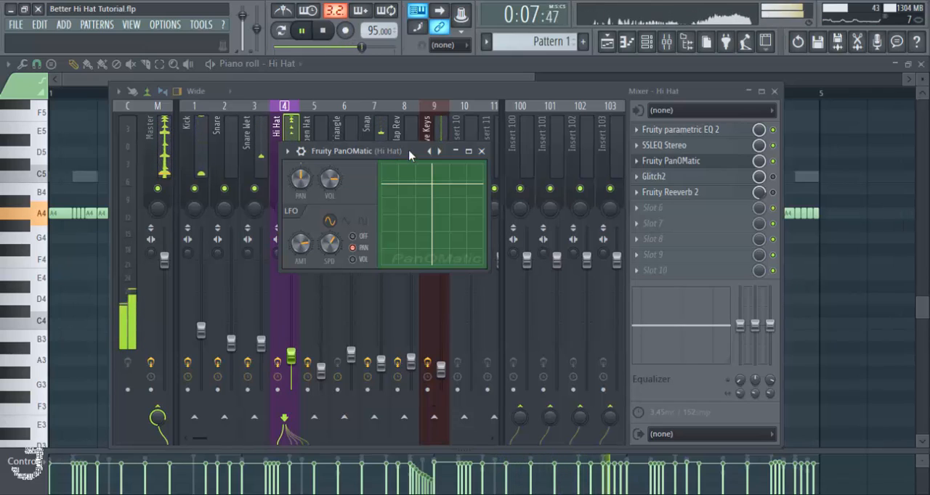
{"action": "left_click", "coordinate": [571, 102]}
{"action": "key", "text": "space"}
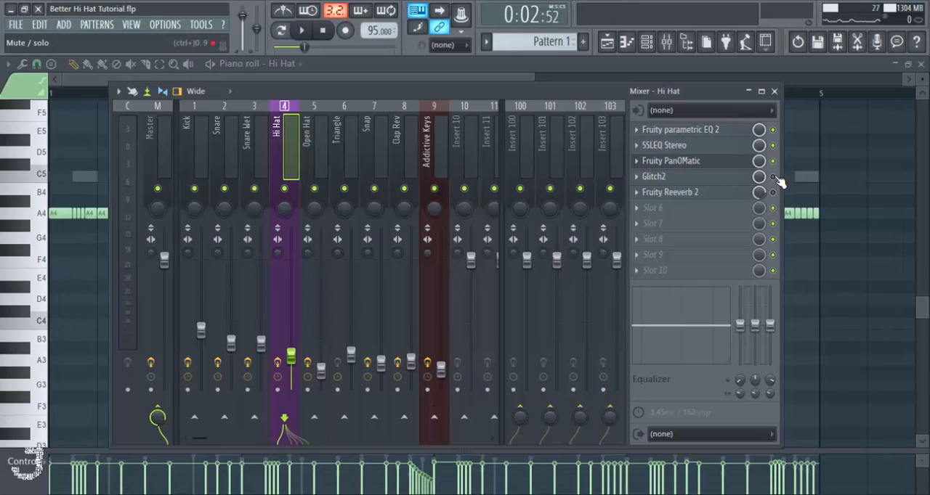
- Save the project, enable Glitch2 on the Hi Hat track and open its editor
{"action": "key", "text": "ctrl+s"}
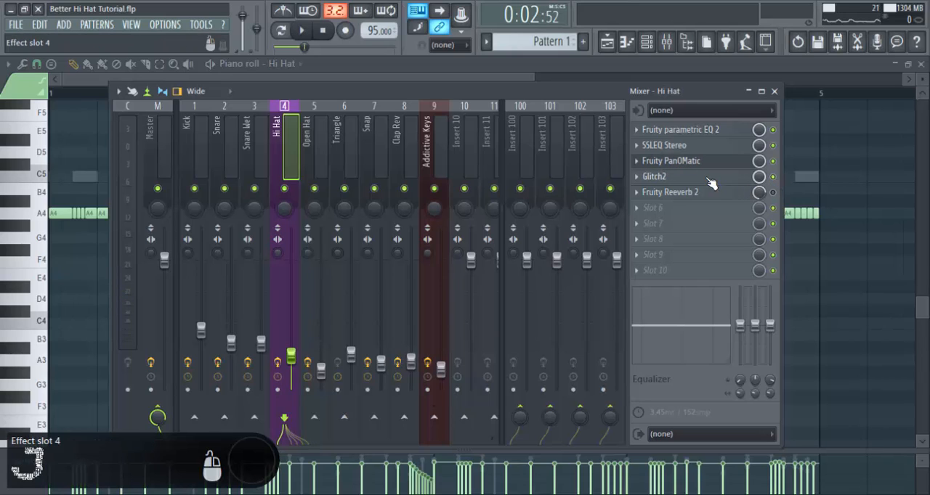
{"action": "left_click", "coordinate": [676, 178]}
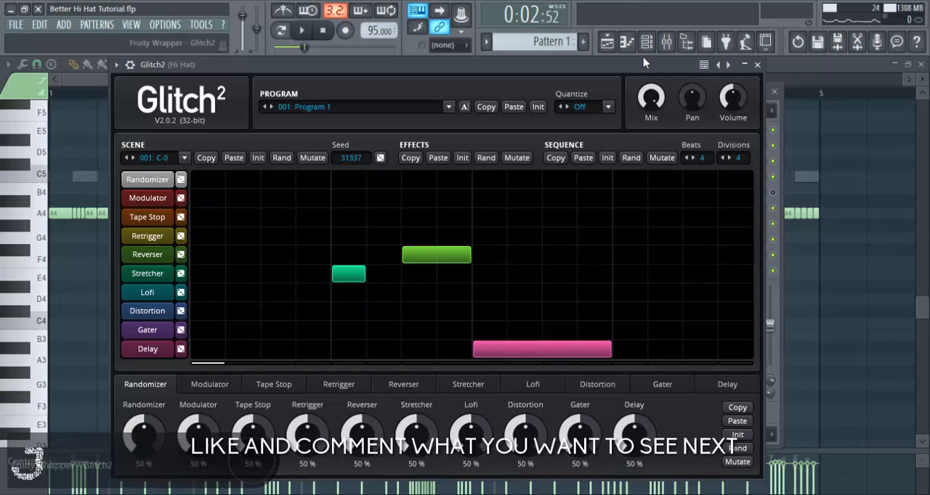
- Load dblue Glitch v1.3 into effect slot 6 of the Hi Hat track, view its interface and close it
{"action": "key", "text": "F9"}
{"action": "left_click", "coordinate": [642, 210]}
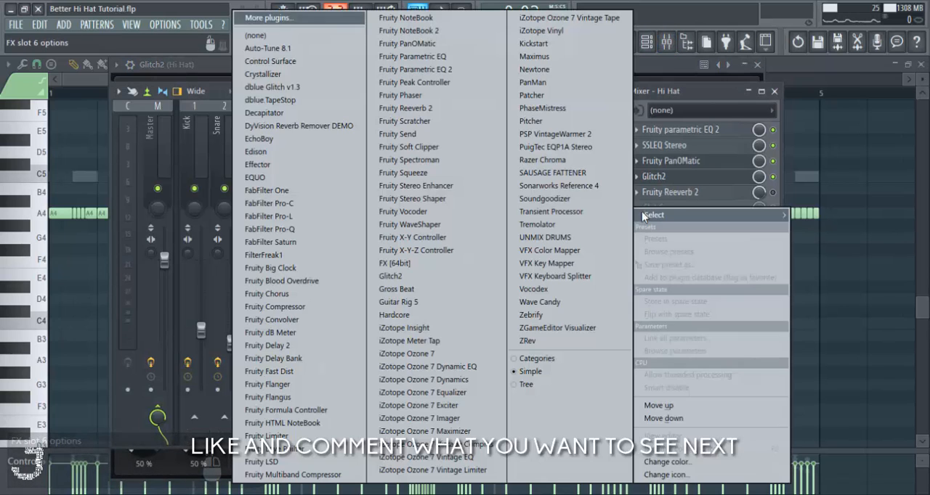
{"action": "left_click", "coordinate": [272, 85]}
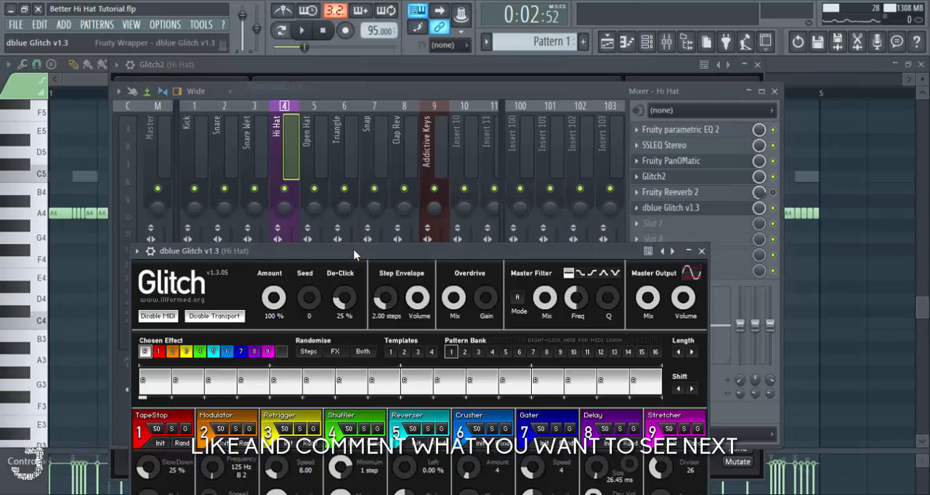
{"action": "left_click_drag", "start_coordinate": [375, 218], "coordinate": [414, 112]}
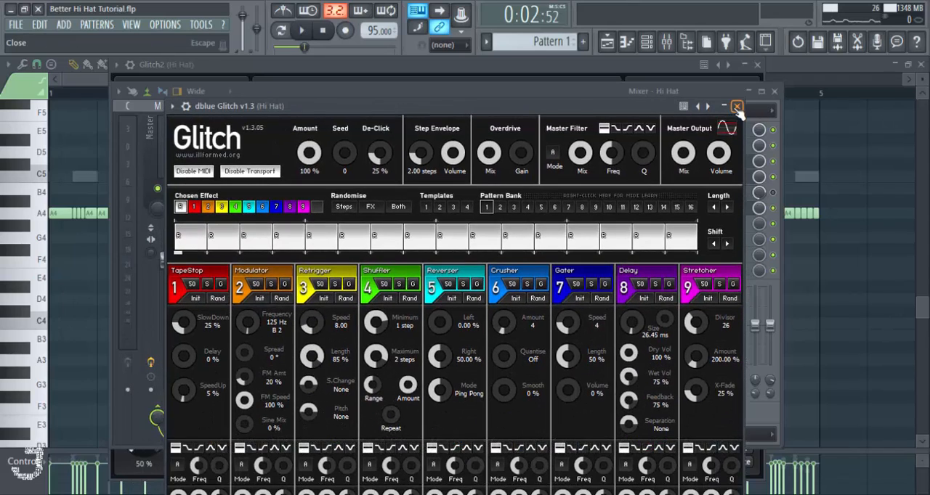
{"action": "left_click", "coordinate": [736, 109]}
- Remove dblue Glitch v1.3 from effect slot 6 of the Hi Hat track
{"action": "right_click", "coordinate": [640, 208]}
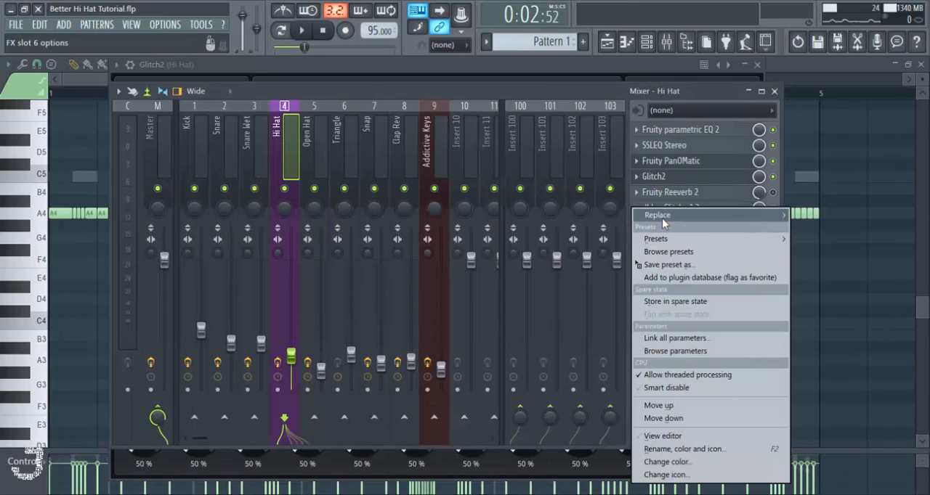
{"action": "mouse_move", "coordinate": [662, 218]}
{"action": "left_click", "coordinate": [256, 35]}
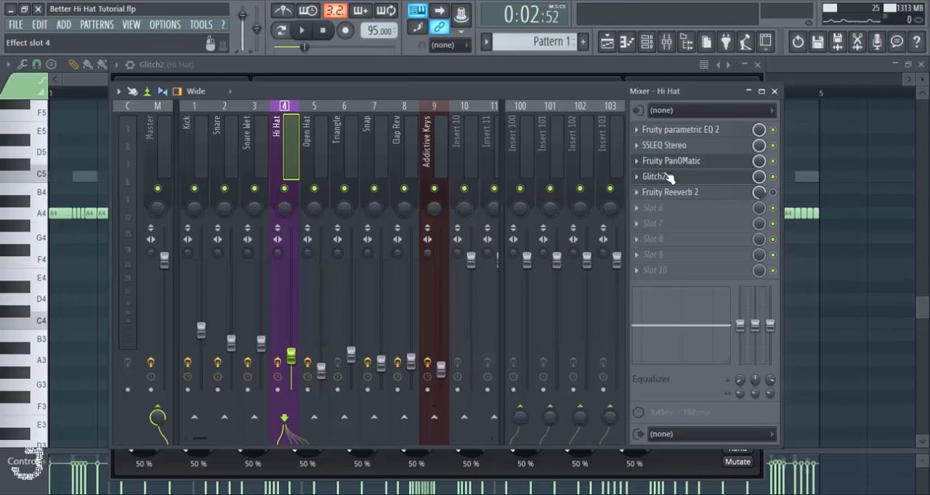
- Reopen Glitch2 on the Hi Hat track and audition its effect sequence in the pattern
{"action": "left_click", "coordinate": [669, 177]}
{"action": "left_click_drag", "start_coordinate": [478, 72], "coordinate": [458, 65]}
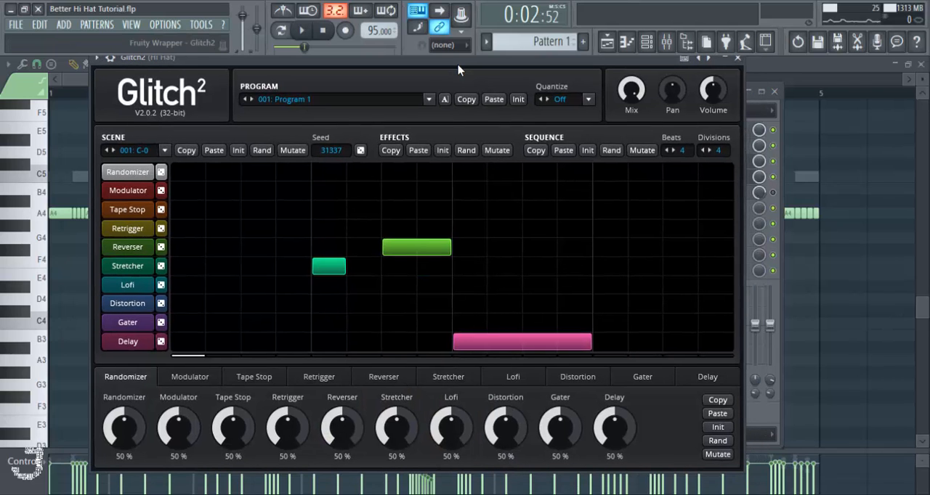
{"action": "key", "text": "space"}
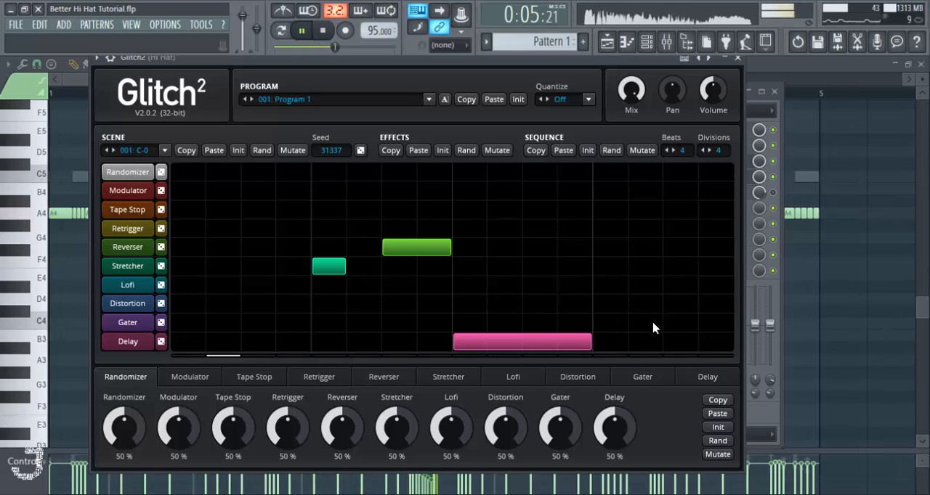
{"action": "key", "text": "space"}
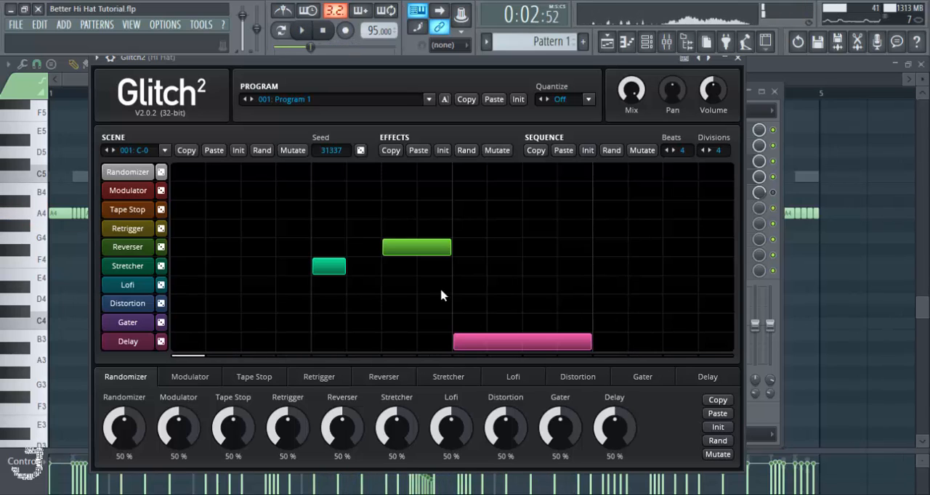
- Review Glitch2's Stretcher, Reverser and Delay settings, trying the Reverser's Even timing mode and returning it to Free
{"action": "left_click", "coordinate": [128, 266]}
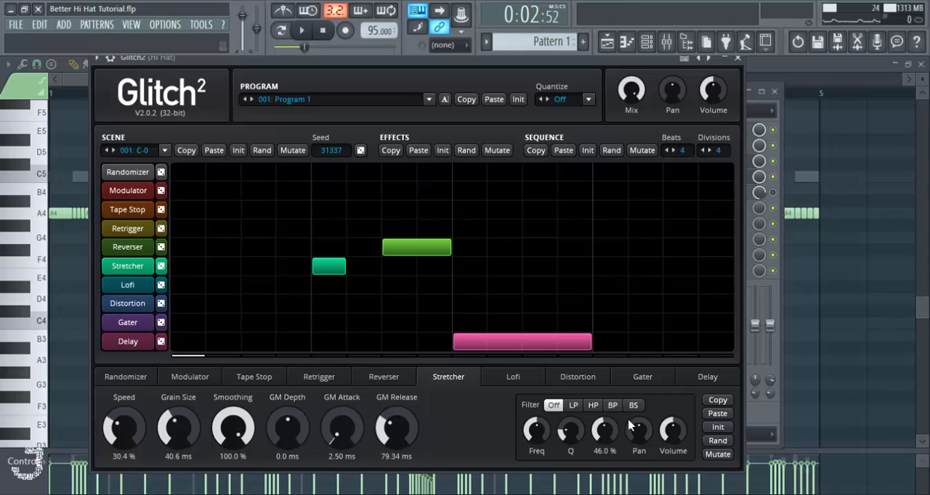
{"action": "left_click", "coordinate": [128, 247]}
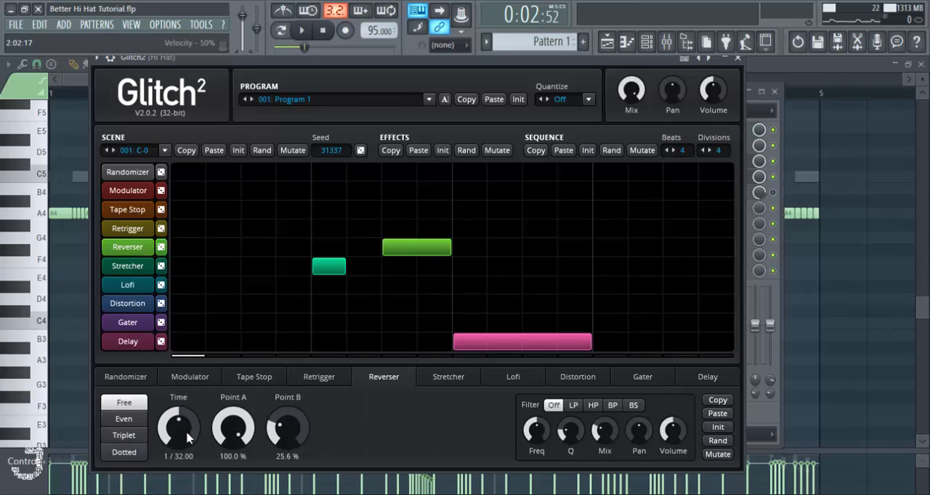
{"action": "left_click", "coordinate": [124, 419]}
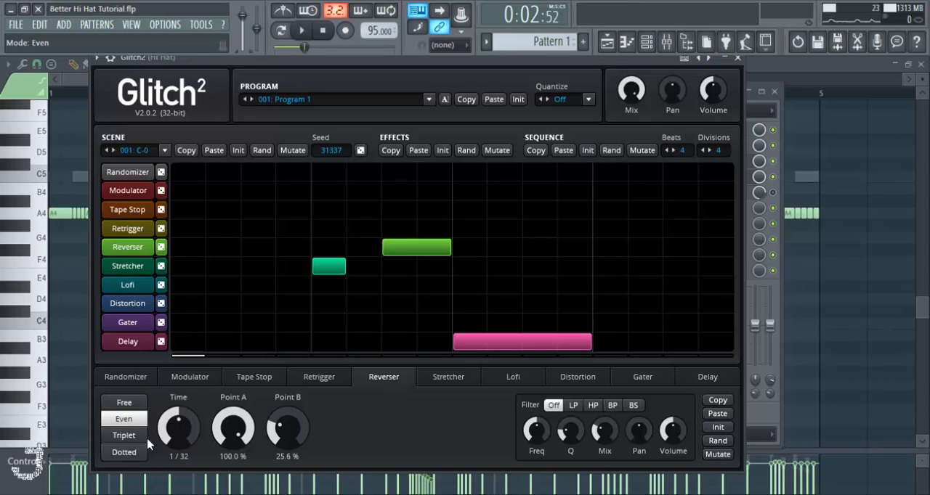
{"action": "left_click", "coordinate": [128, 403]}
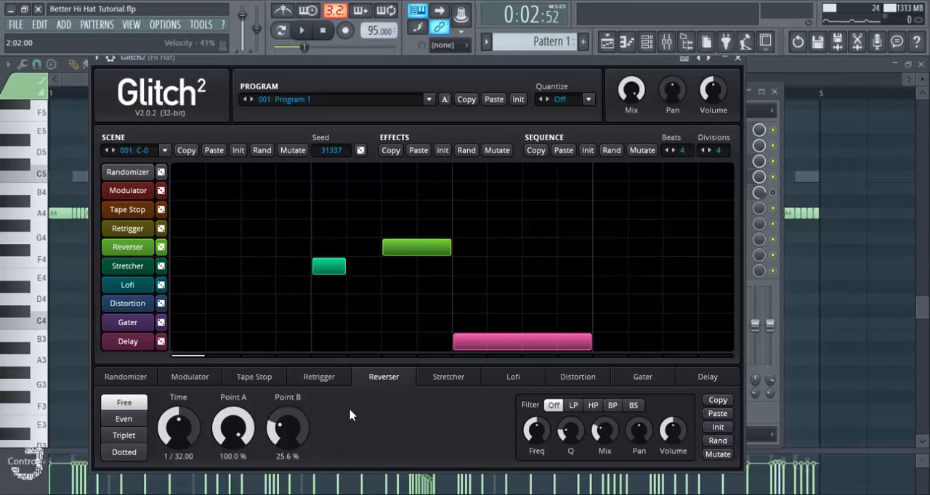
{"action": "left_click", "coordinate": [140, 342]}
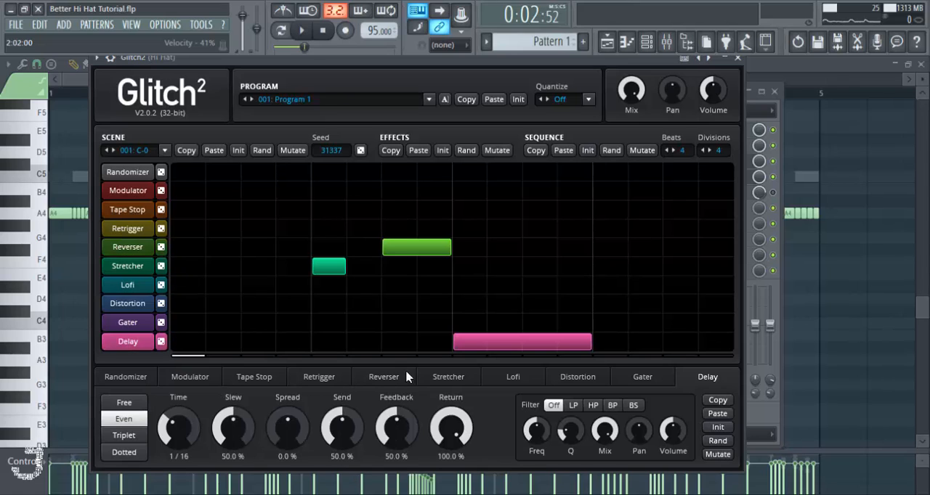
- Close and reopen the Glitch2 editor, and play the pattern to hear the Delay block
{"action": "left_click", "coordinate": [738, 58]}
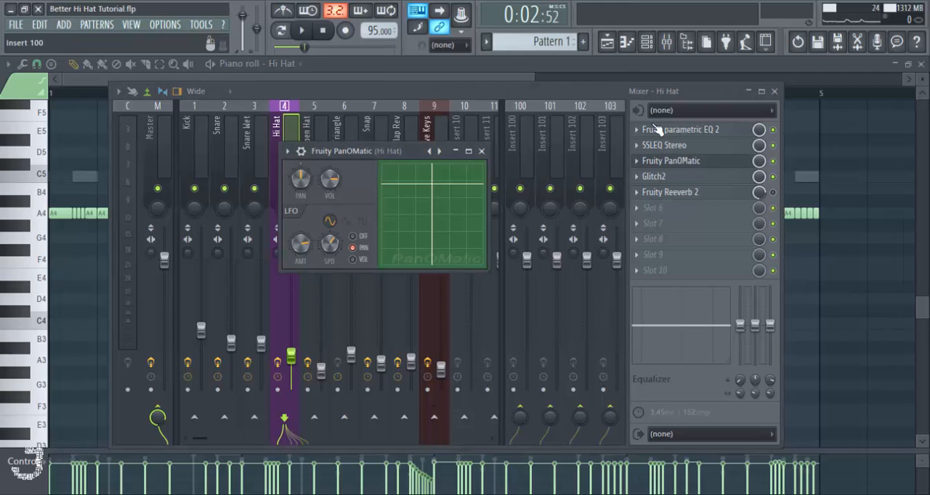
{"action": "left_click", "coordinate": [661, 176]}
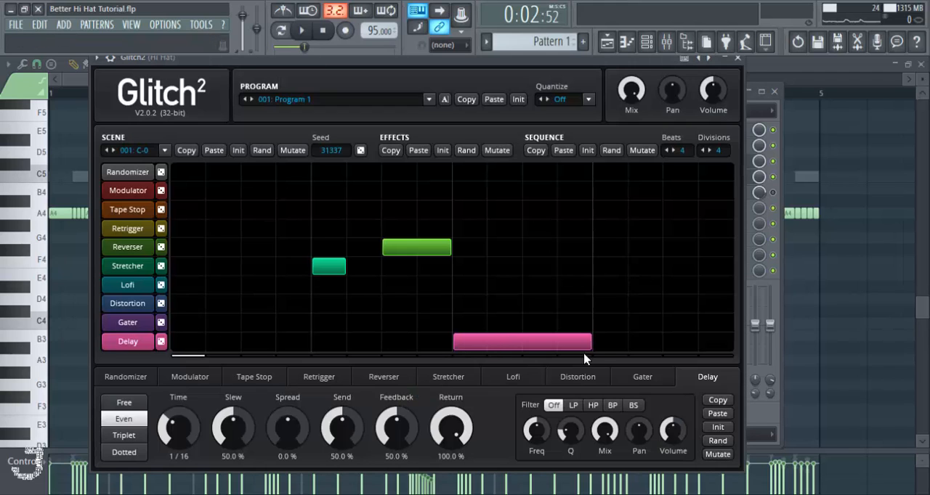
{"action": "key", "text": "space"}
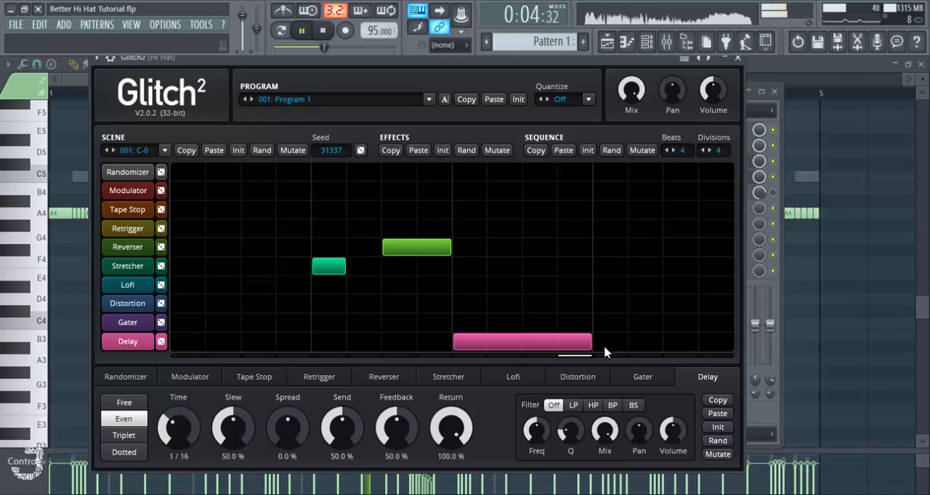
{"action": "key", "text": "space"}
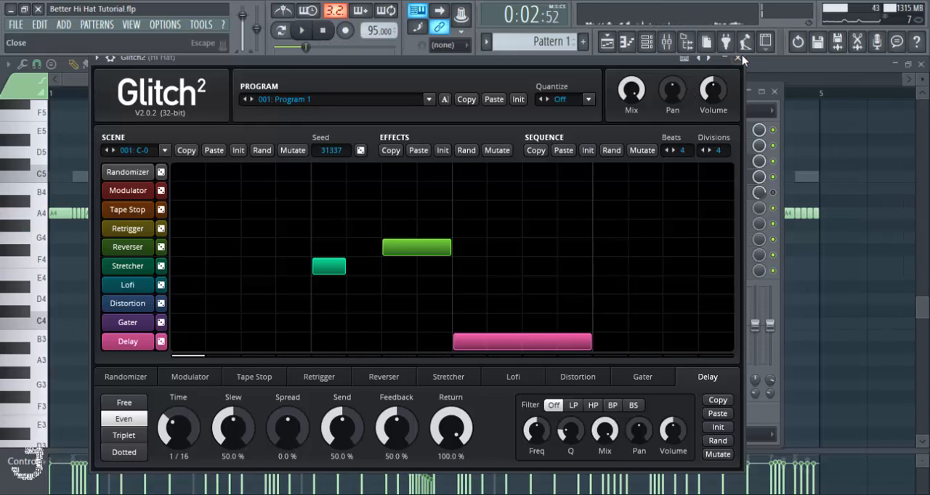
- Audition the full pattern from the mixer with Glitch2 in the Hi Hat chain and solo the Hi Hat track
{"action": "left_click", "coordinate": [776, 177]}
{"action": "key", "text": "space"}
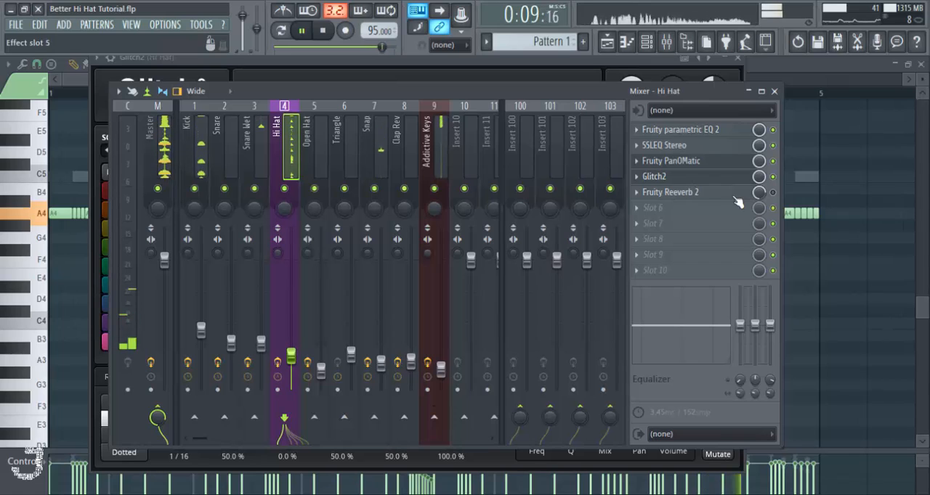
{"action": "key", "text": "space"}
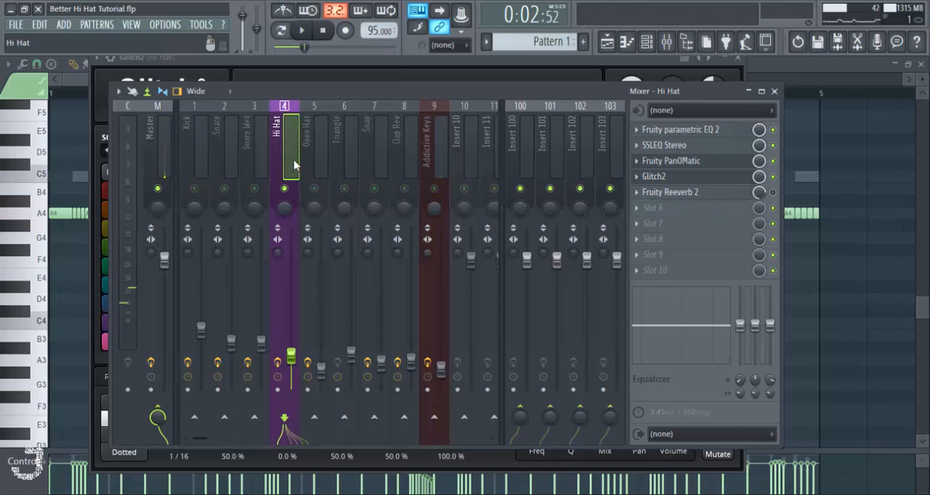
- Enable Fruity Reeverb 2 on the Hi Hat track, adjust its wet level during playback, and close its editor
{"action": "left_click", "coordinate": [683, 195]}
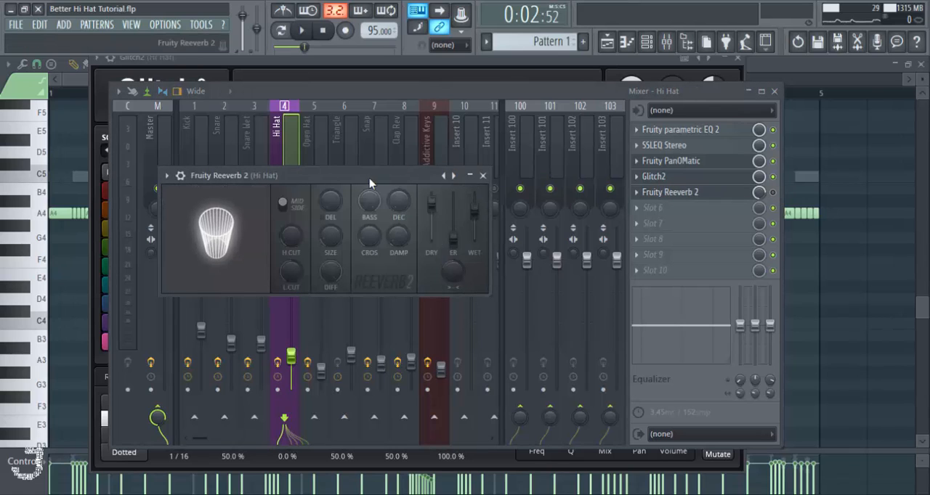
{"action": "left_click_drag", "start_coordinate": [370, 177], "coordinate": [404, 170]}
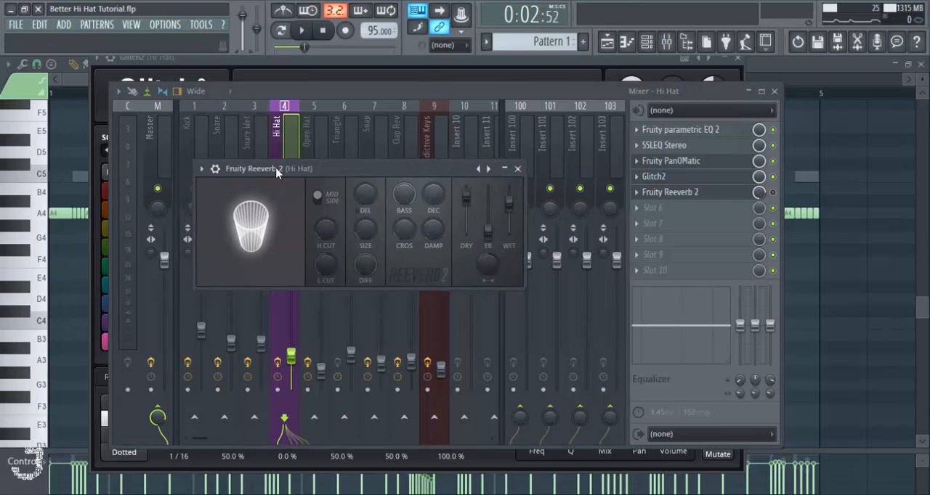
{"action": "left_click", "coordinate": [675, 195]}
{"action": "key", "text": "space"}
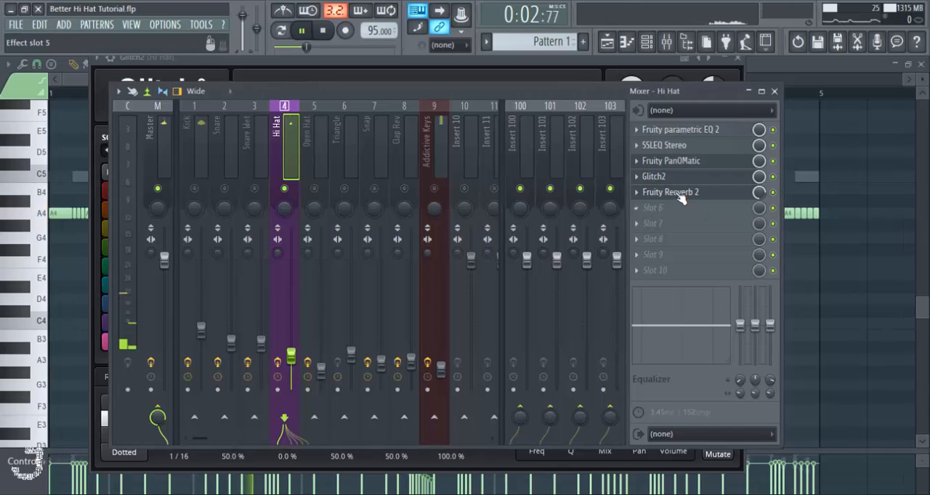
{"action": "left_click", "coordinate": [680, 196]}
{"action": "left_click", "coordinate": [676, 193]}
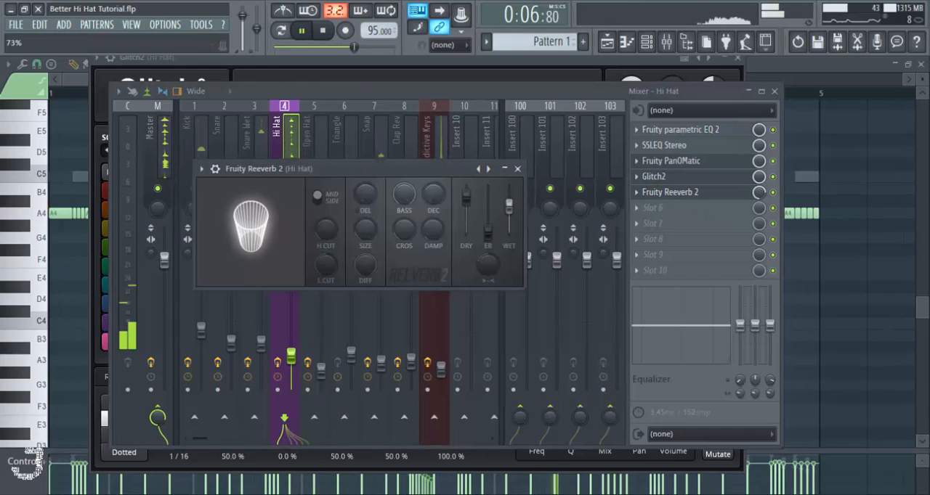
{"action": "left_click", "coordinate": [517, 169]}
{"action": "key", "text": "space"}
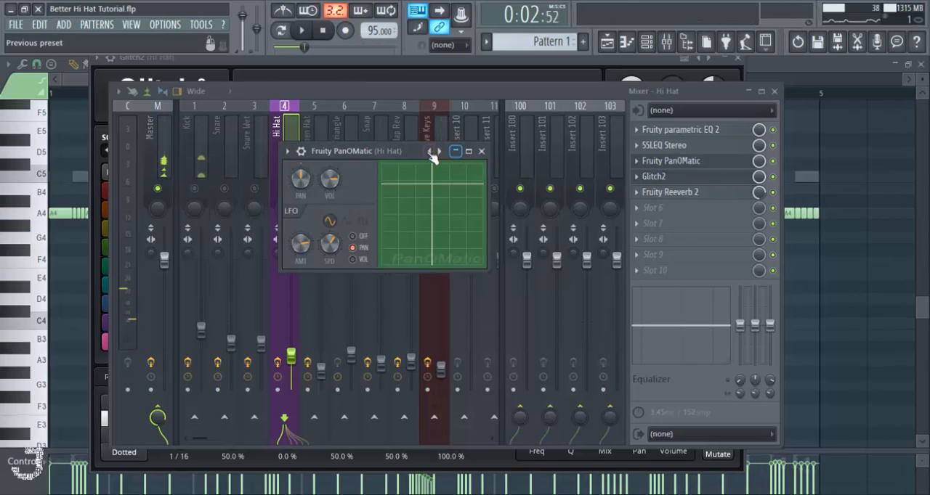
- Save the project, reposition the mixer, and close the open Glitch2 and Fruity PanOMatic windows
{"action": "key", "text": "ctrl+s"}
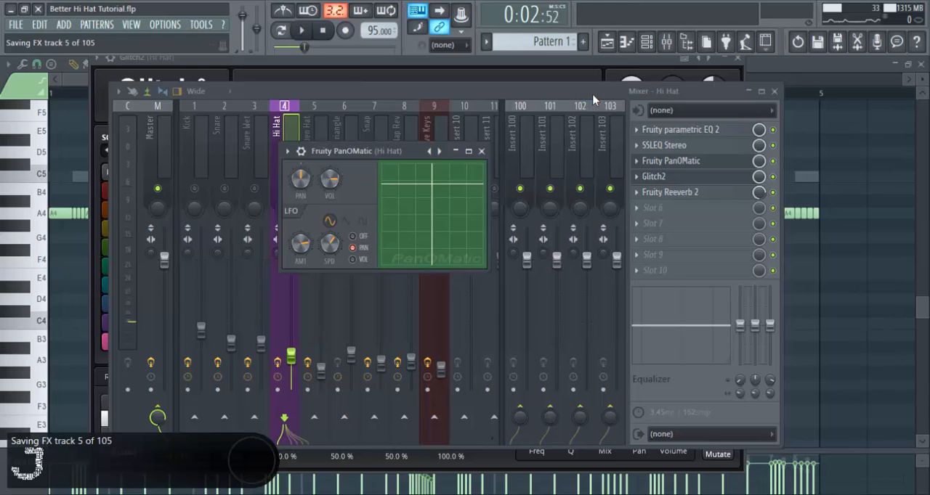
{"action": "left_click_drag", "start_coordinate": [583, 95], "coordinate": [603, 92]}
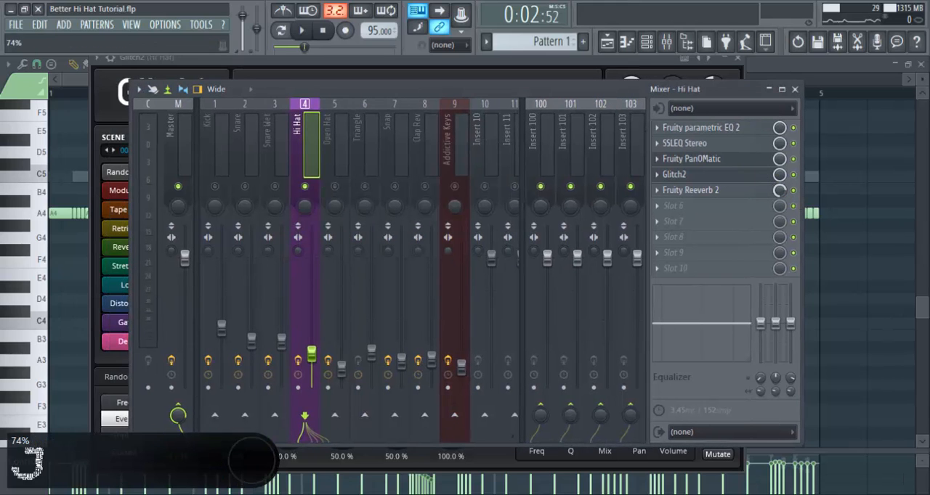
{"action": "key", "text": "ctrl+s"}
{"action": "left_click_drag", "start_coordinate": [509, 93], "coordinate": [469, 85]}
{"action": "left_click", "coordinate": [518, 66]}
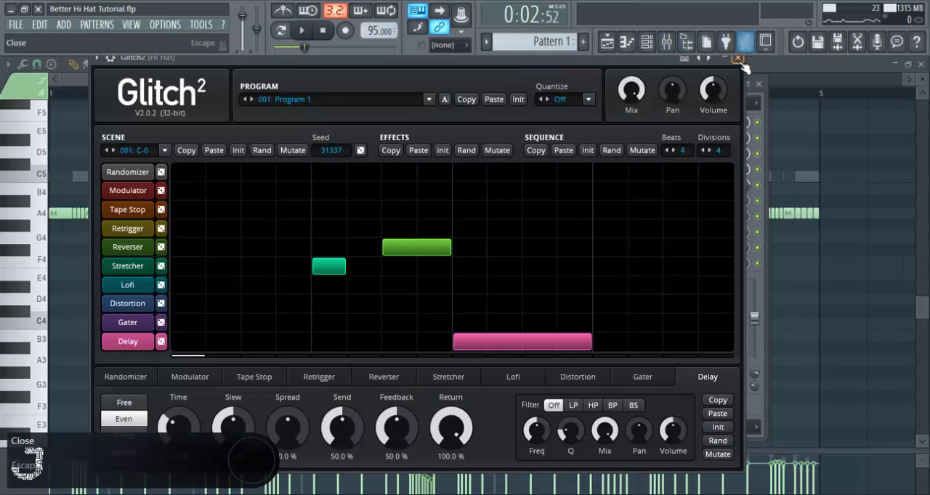
{"action": "left_click", "coordinate": [737, 57]}
{"action": "left_click", "coordinate": [482, 152]}
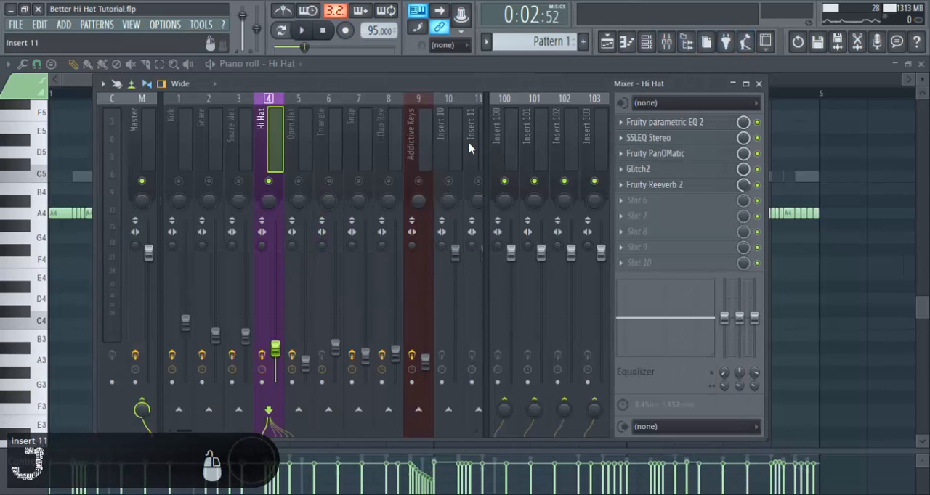
- Unsolo the Hi Hat track and close the mixer
{"action": "right_click", "coordinate": [269, 182]}
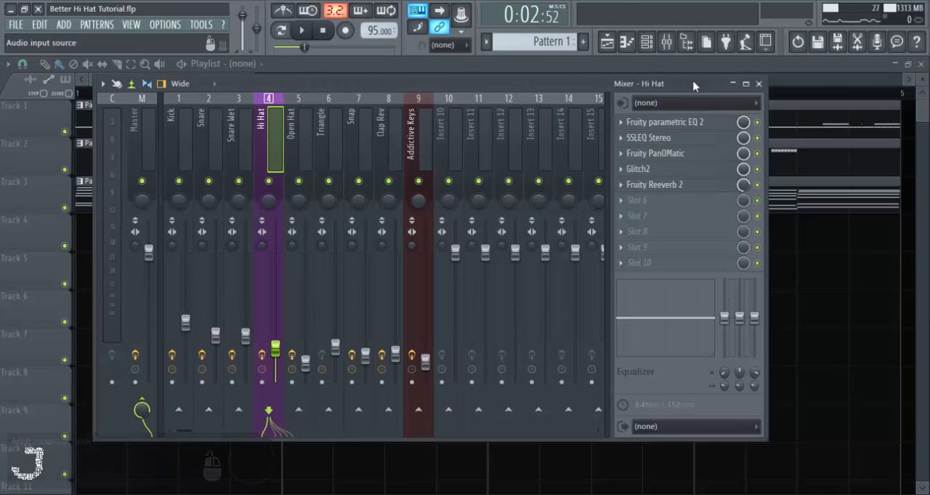
{"action": "left_click", "coordinate": [759, 84]}
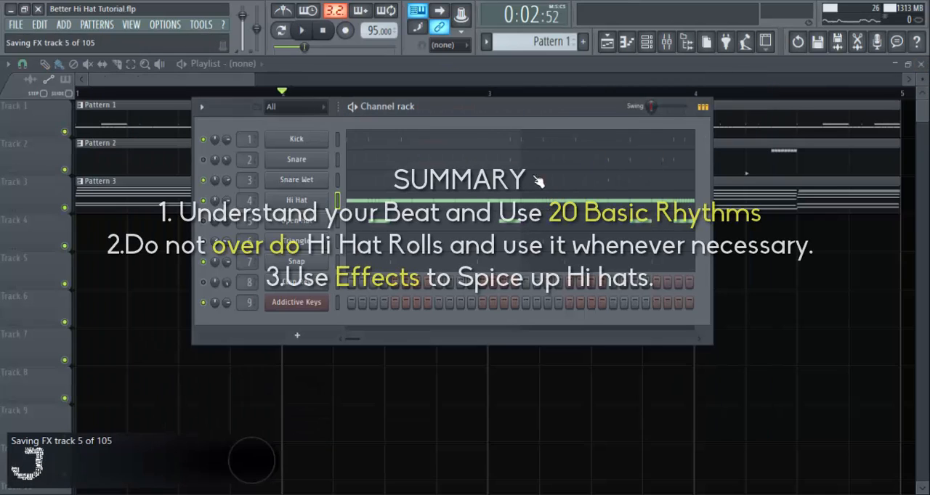
- Play Pattern 1, unmute the Clap Rev channel during playback, save the project and move the channel rack lower
{"action": "key", "text": "space"}
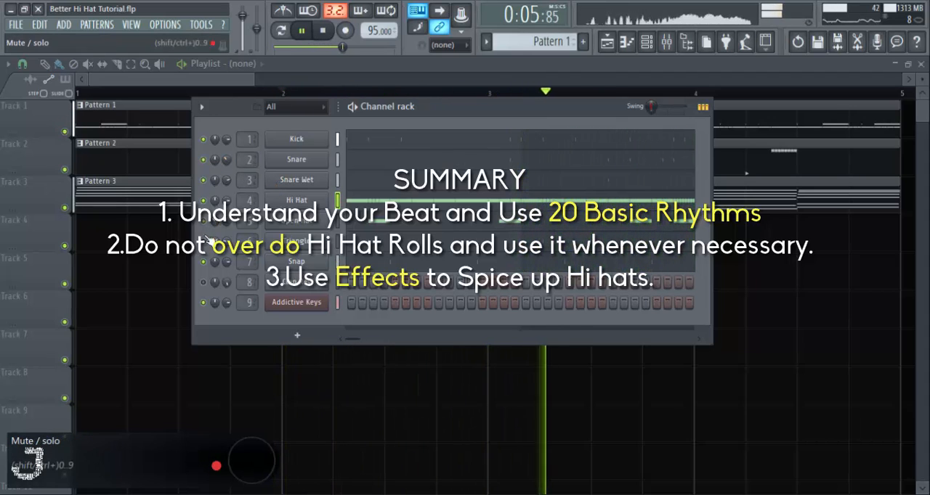
{"action": "left_click", "coordinate": [204, 282]}
{"action": "key", "text": "ctrl+s"}
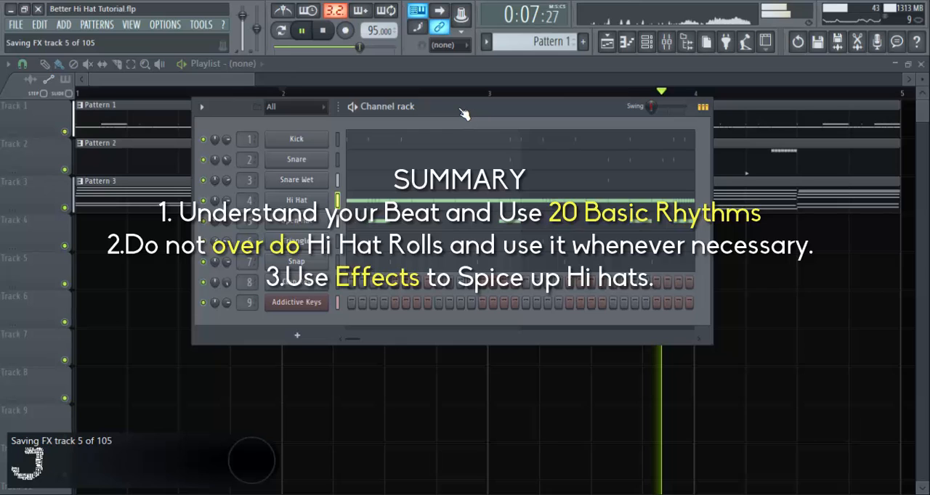
{"action": "left_click_drag", "start_coordinate": [463, 114], "coordinate": [462, 154]}
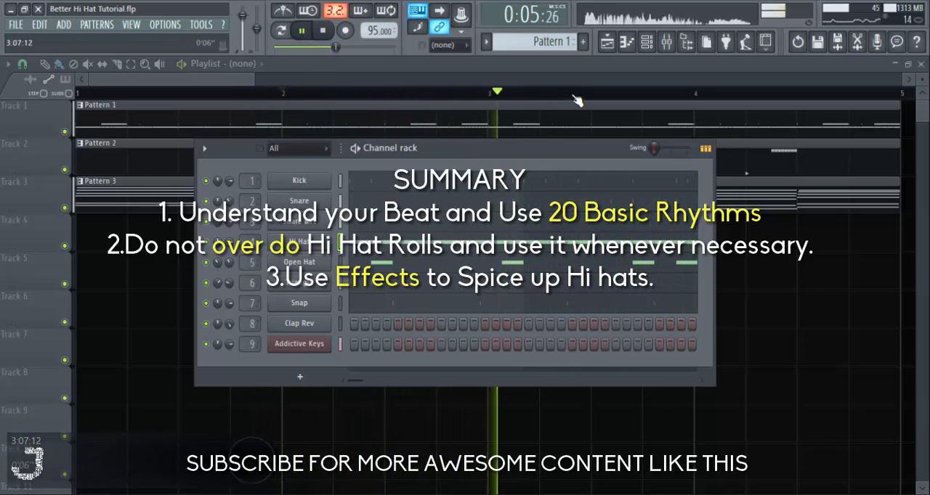
{"action": "key", "text": "space"}
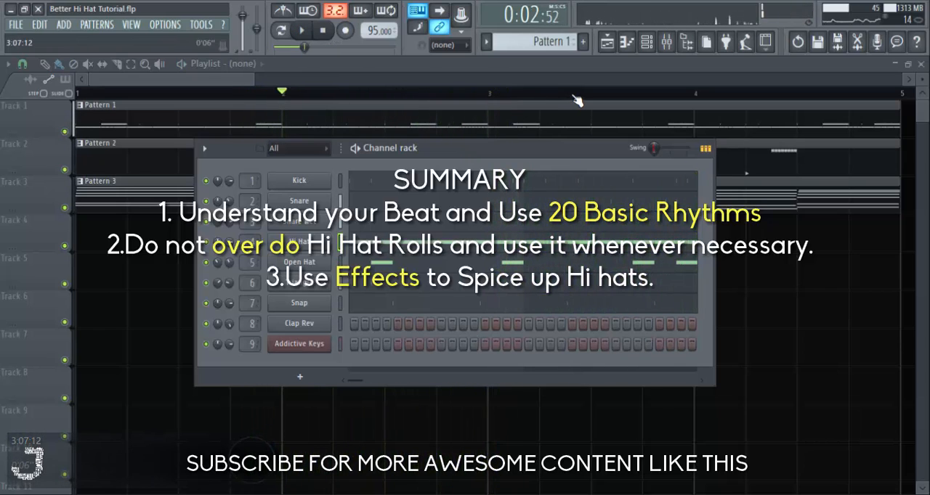